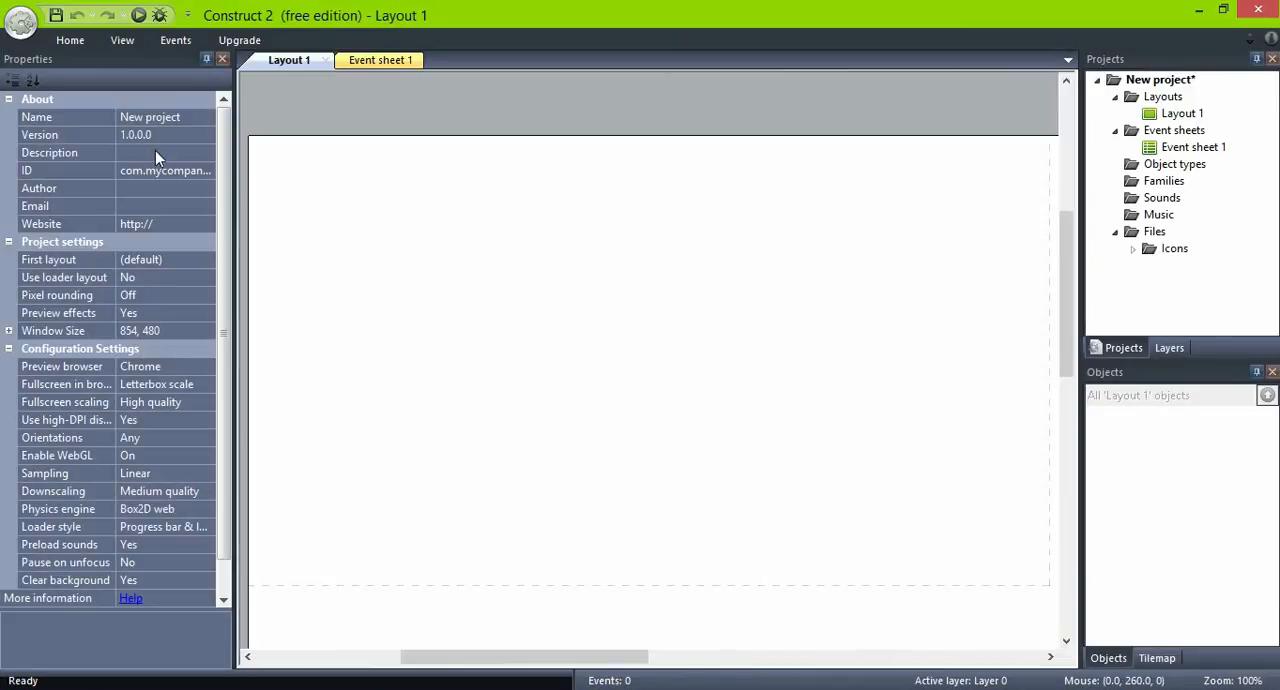
# - Set the project's window size to 800, 600
pyautogui.click(162, 326)
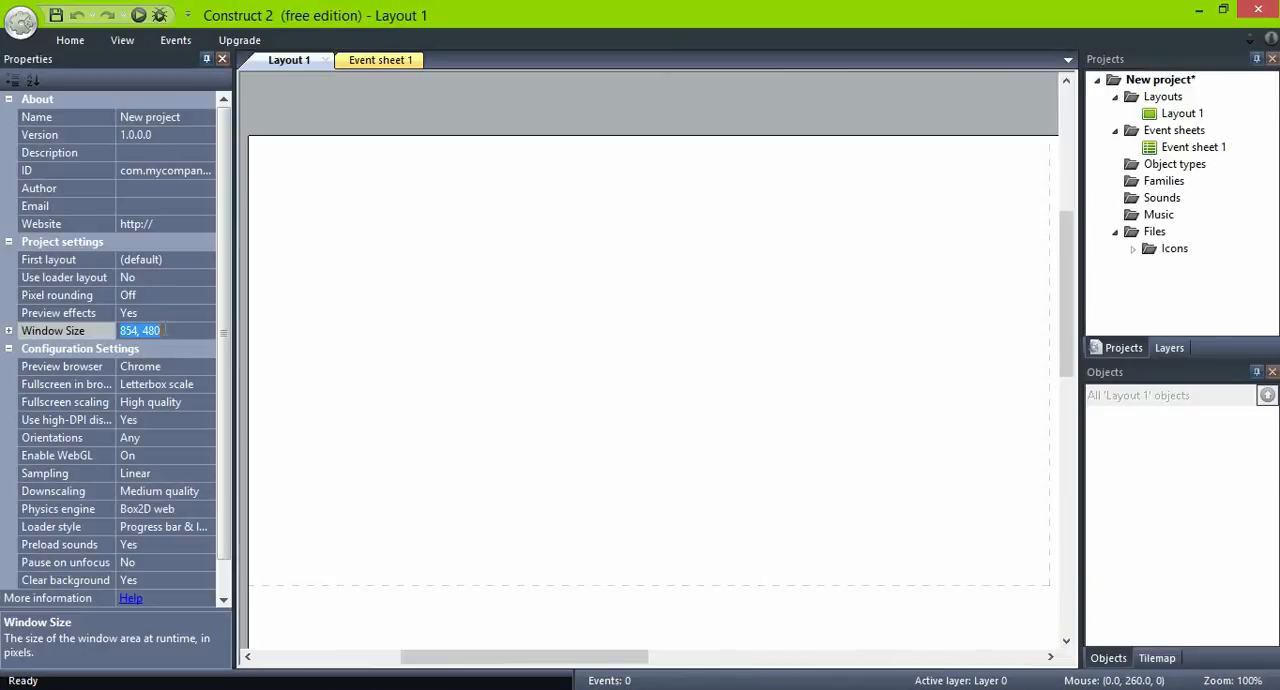
pyautogui.write('800, 600')
pyautogui.press('Return')
pyautogui.click(160, 332)
pyautogui.hotkey('ctrl', 'c')
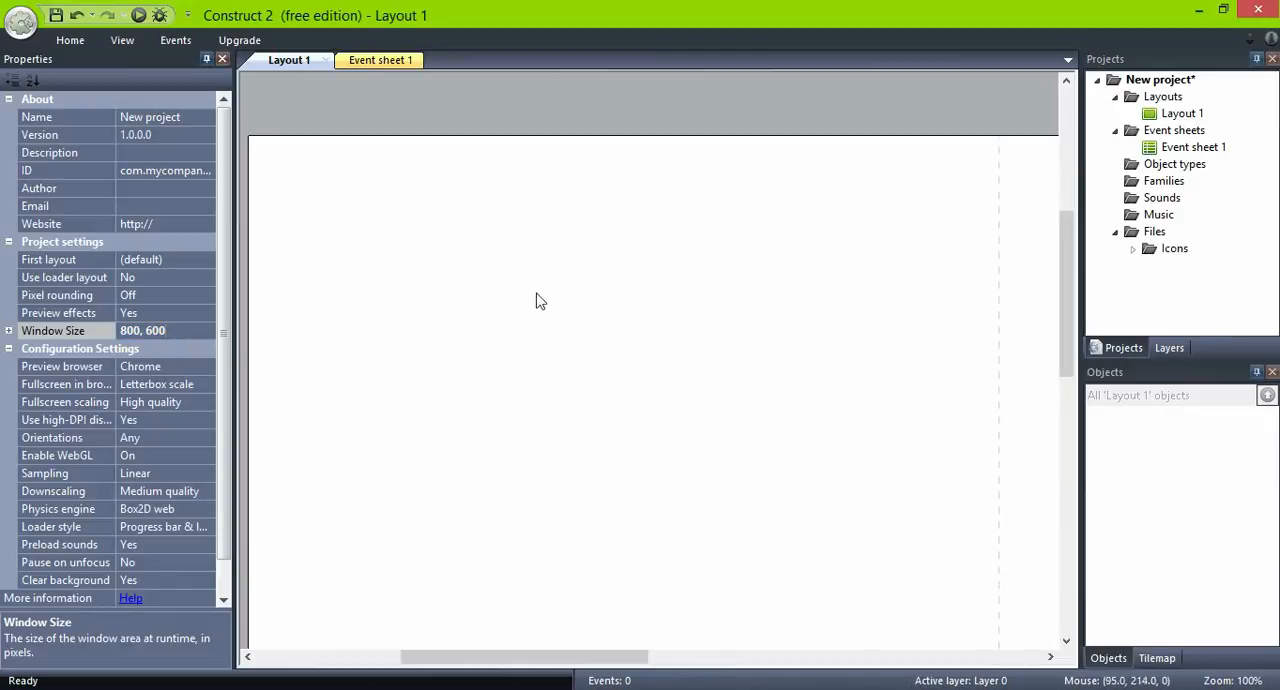
# - Set both the layout size and the margins of Layout 1 to 800, 600
pyautogui.click(1196, 117)
pyautogui.click(183, 190)
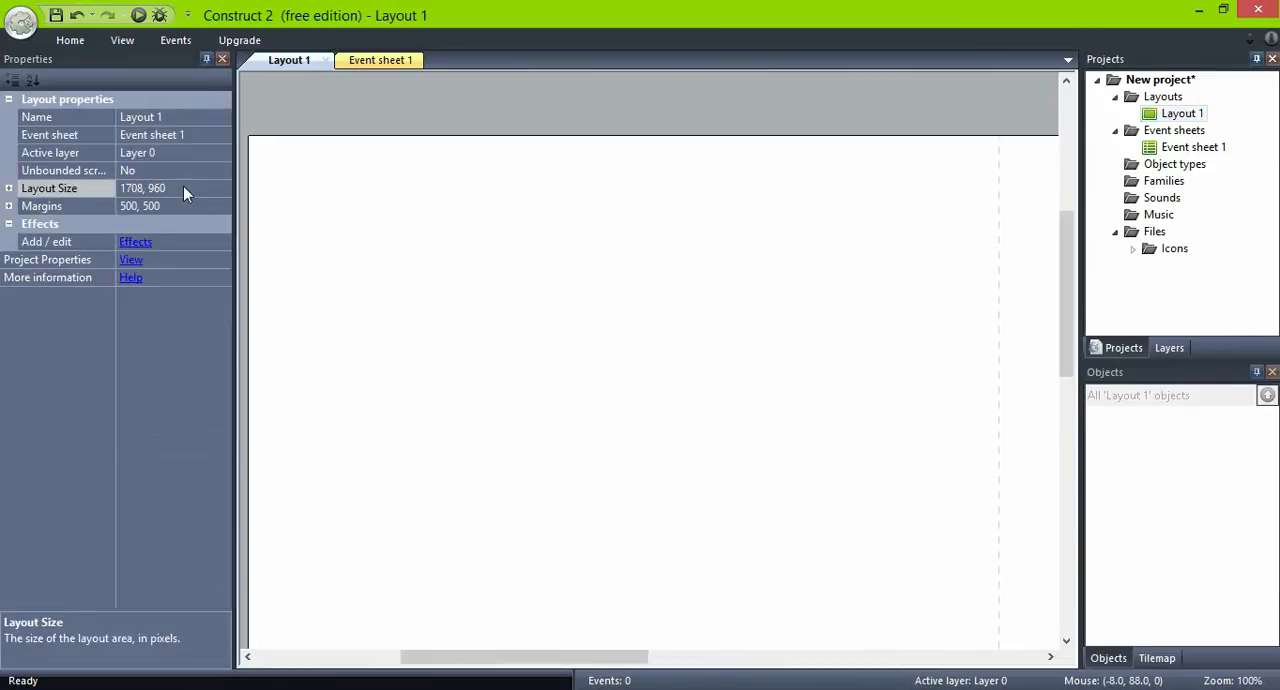
pyautogui.hotkey('ctrl', 'v')
pyautogui.click(182, 206)
pyautogui.hotkey('ctrl', 'v')
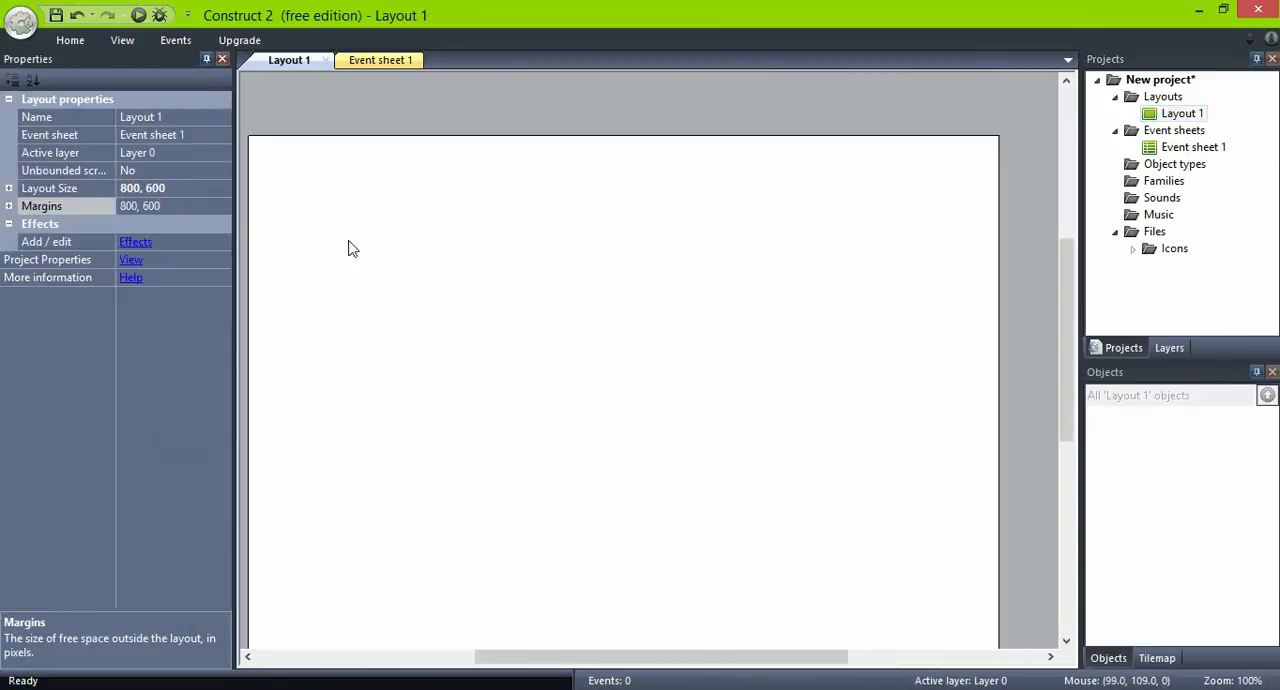
pyautogui.moveTo(1066, 332); pyautogui.dragTo(1072, 363)
pyautogui.moveTo(674, 663); pyautogui.dragTo(656, 665)
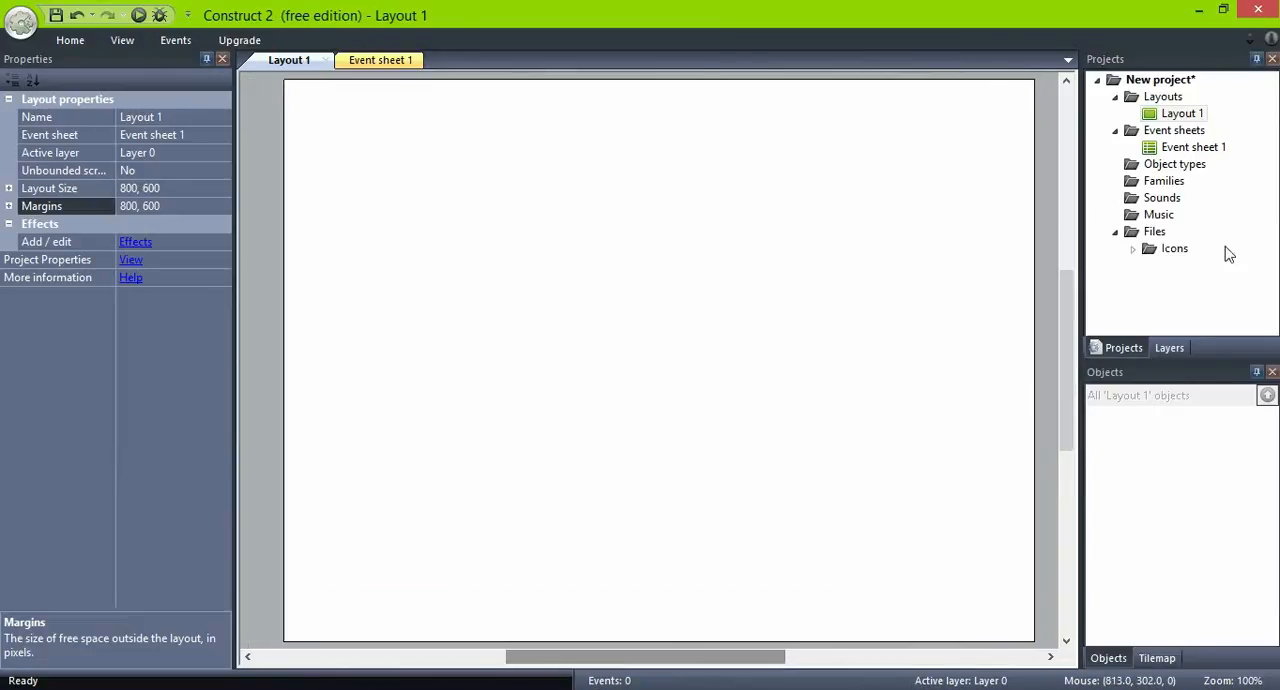
# - Rename the layout's only layer, Layer 0, as GAMEPLAY
pyautogui.click(1170, 348)
pyautogui.click(1150, 110)
pyautogui.click(1155, 104)
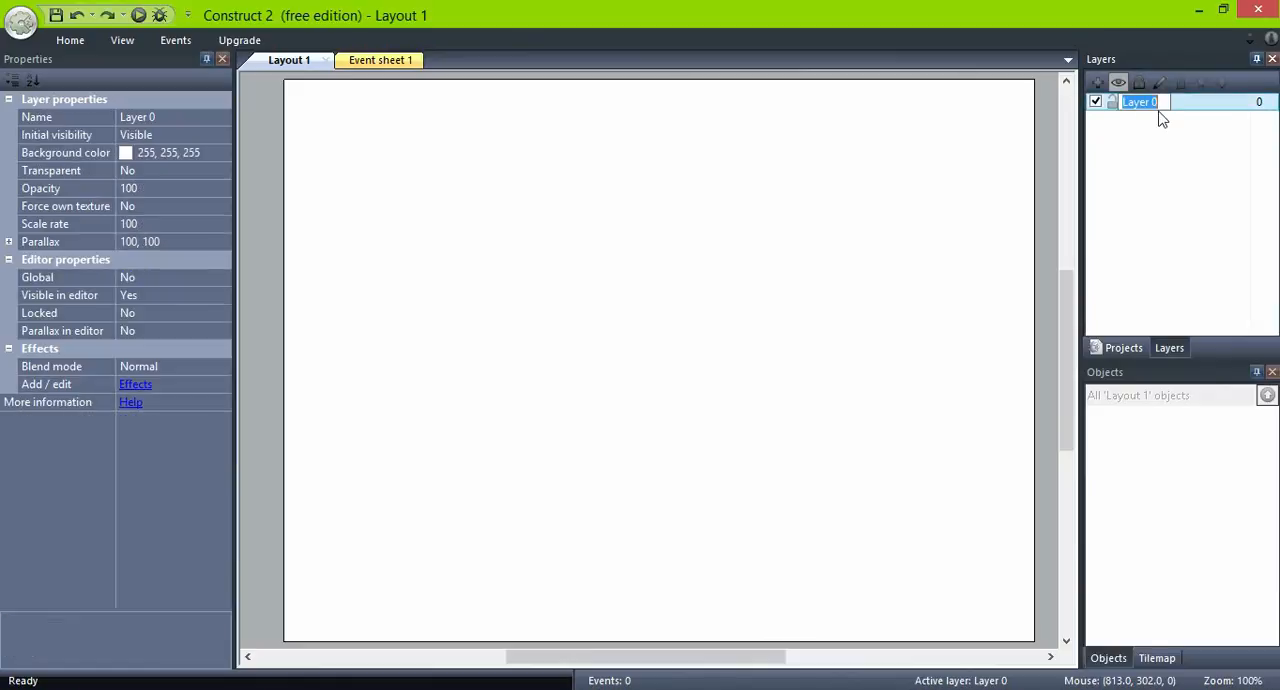
pyautogui.write('gam')
pyautogui.write('GAMEPLAY')
pyautogui.press('Return')
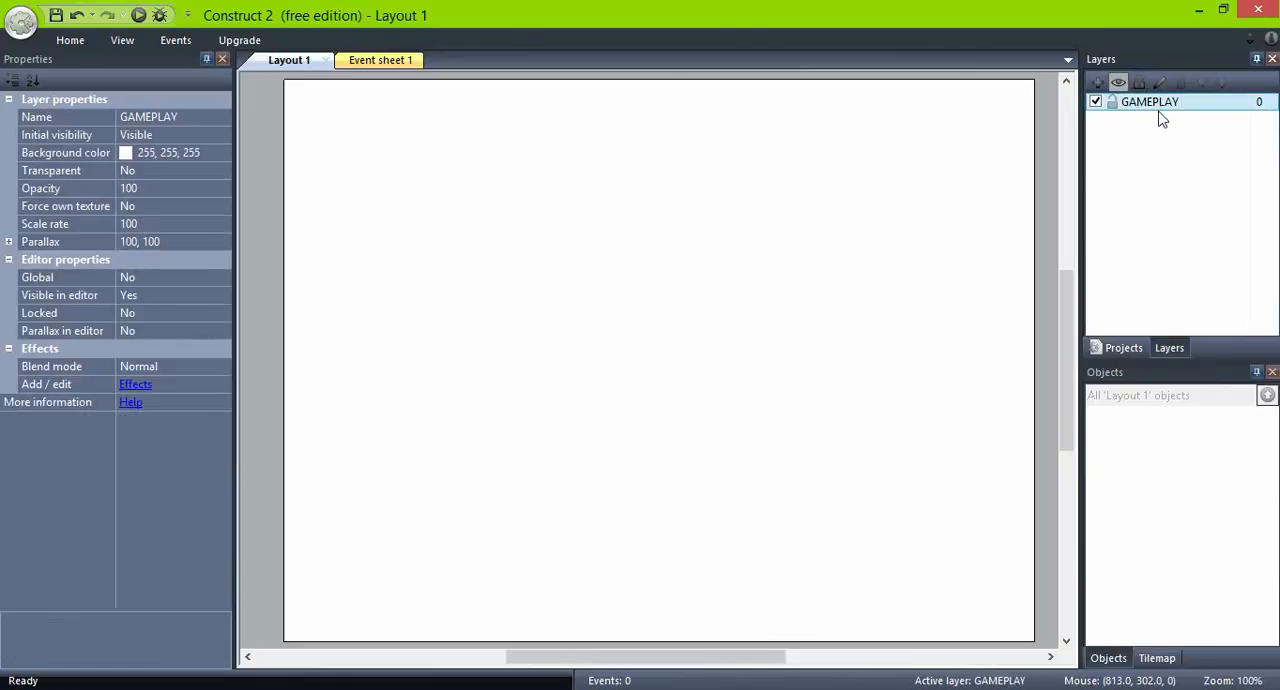
# - Set the GAMEPLAY layer's background color to black (0, 0, 0)
pyautogui.click(223, 153)
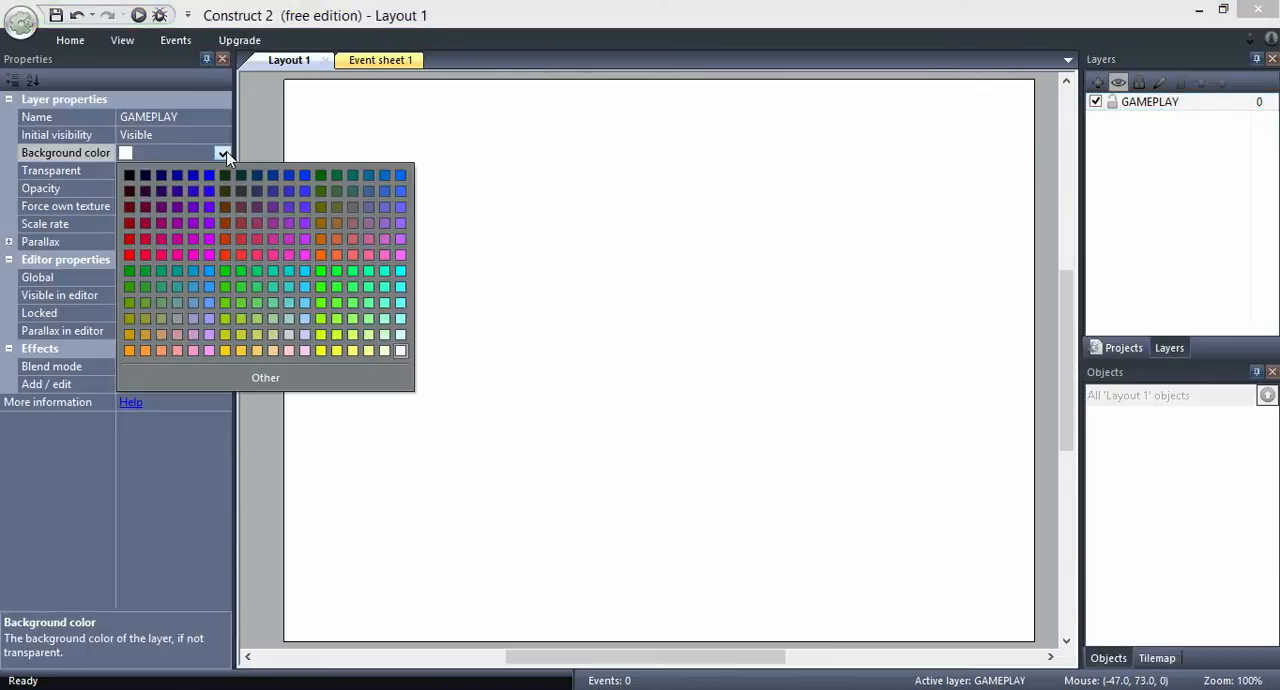
pyautogui.click(130, 176)
pyautogui.click(1150, 102)
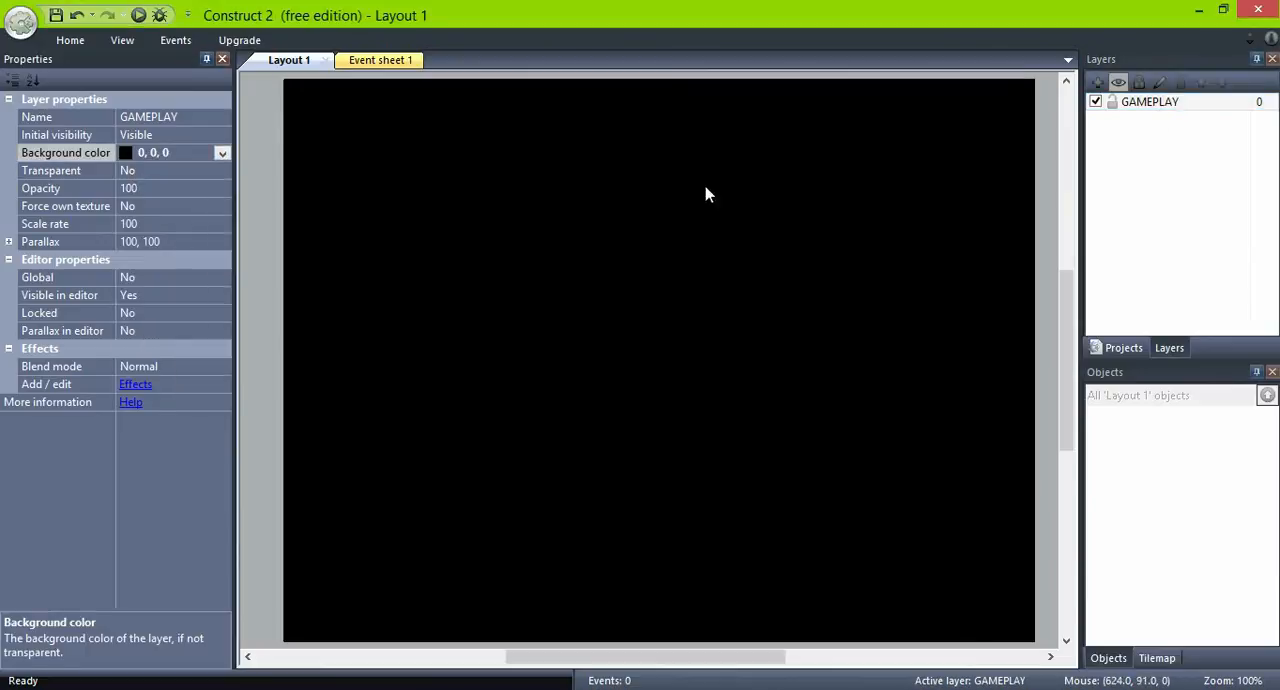
pyautogui.click(1151, 102)
pyautogui.press('Return')
# - Add a new layer above GAMEPLAY and name it UI
pyautogui.click(1097, 82)
pyautogui.click(1158, 86)
pyautogui.write('UI')
pyautogui.press('Return')
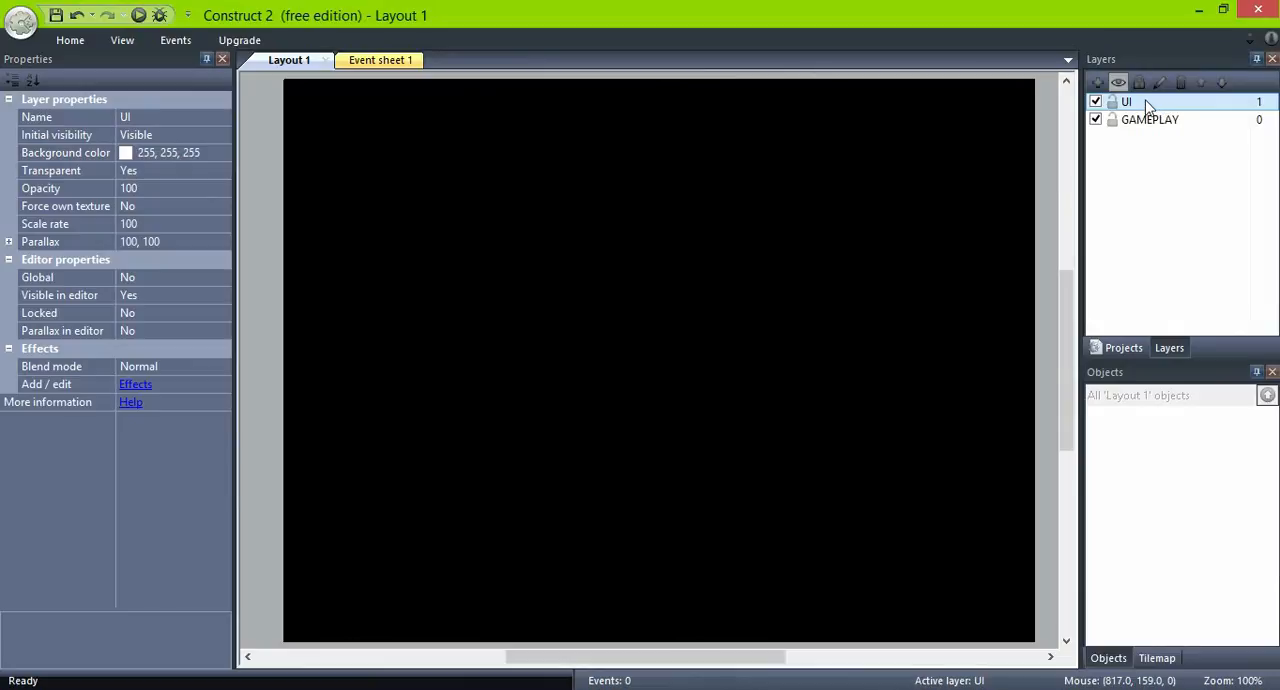
# - Insert a Sprite object named S_CANNON on the GAMEPLAY layer, placed near the middle of the layout
pyautogui.click(1134, 121)
pyautogui.rightClick(790, 307)
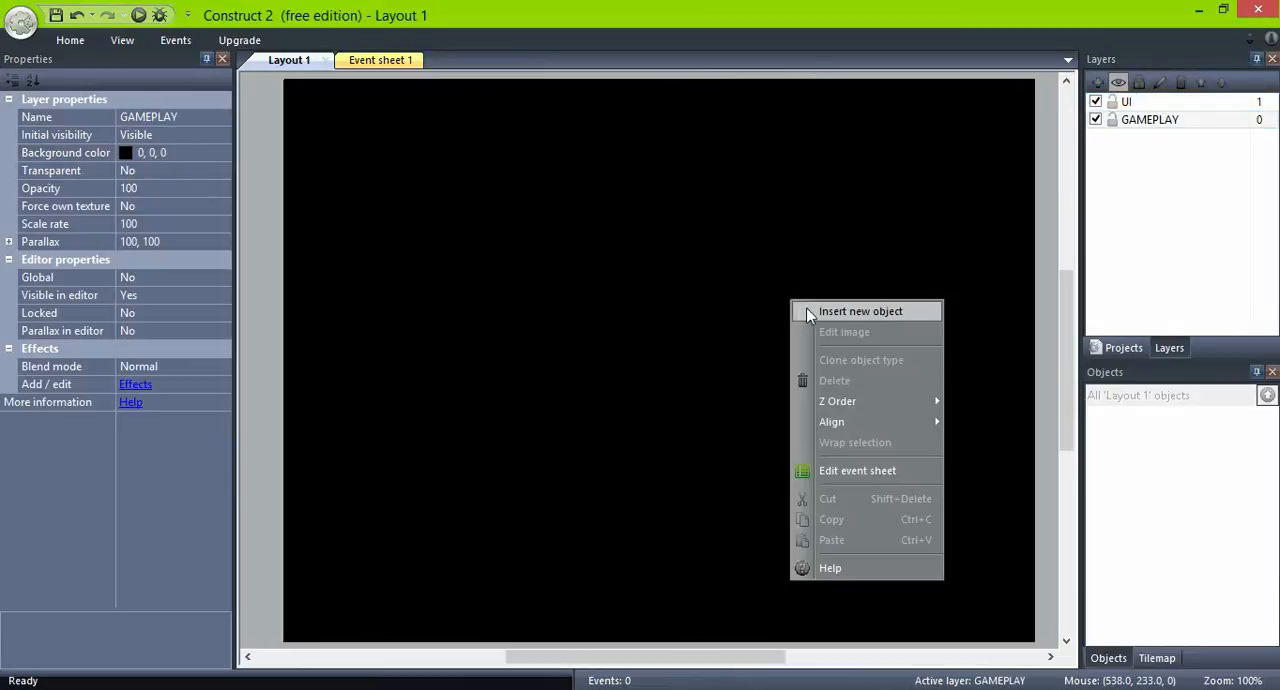
pyautogui.click(812, 310)
pyautogui.scroll(-3, 732, 416)
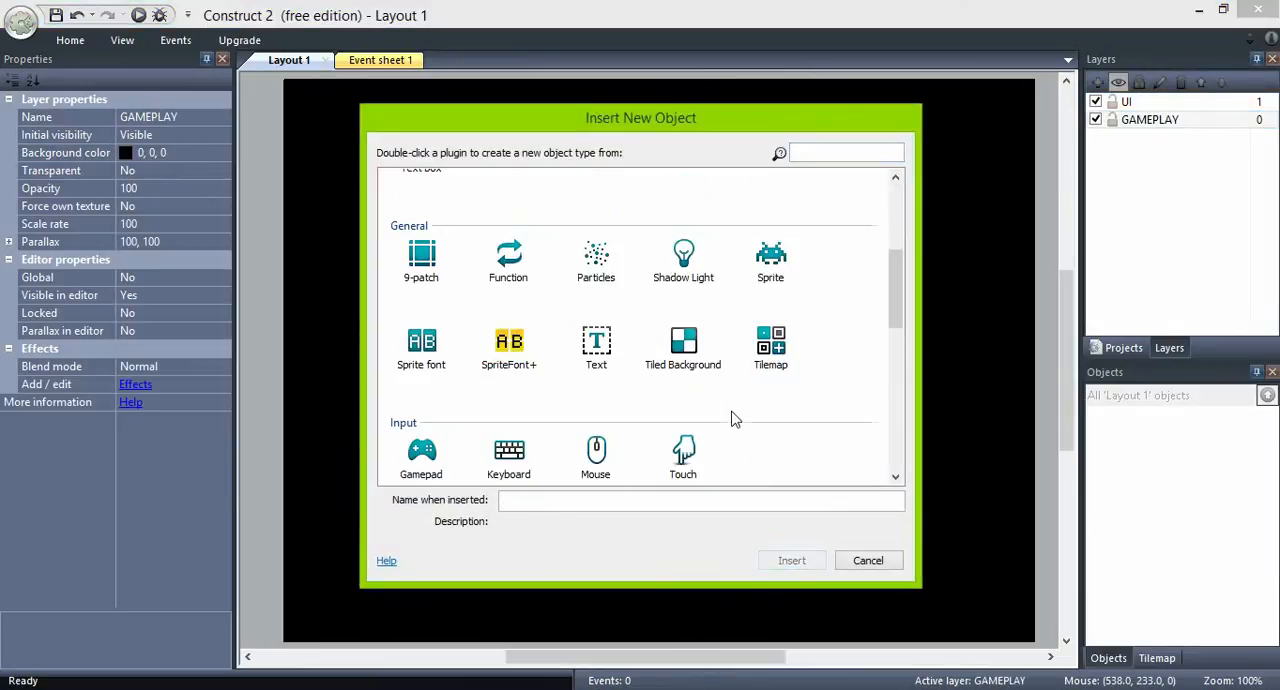
pyautogui.click(770, 260)
pyautogui.doubleClick(655, 499)
pyautogui.press('BackSpace')
pyautogui.write('S_CANNON')
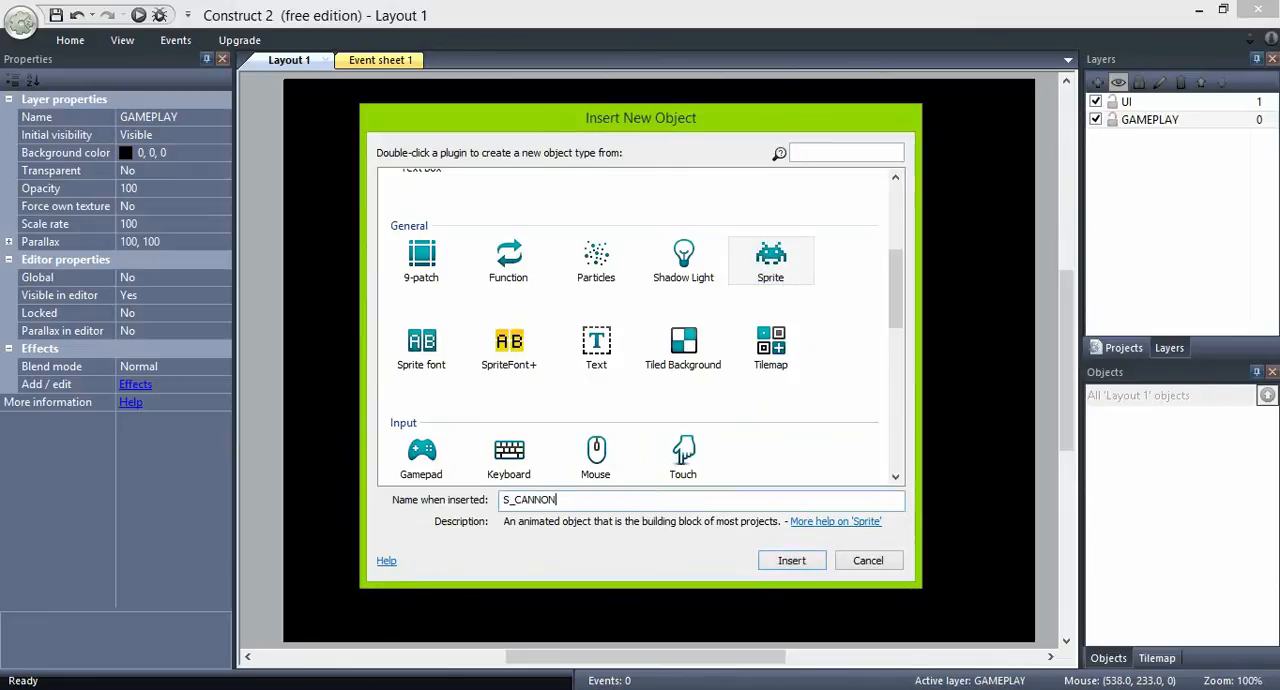
pyautogui.press('Return')
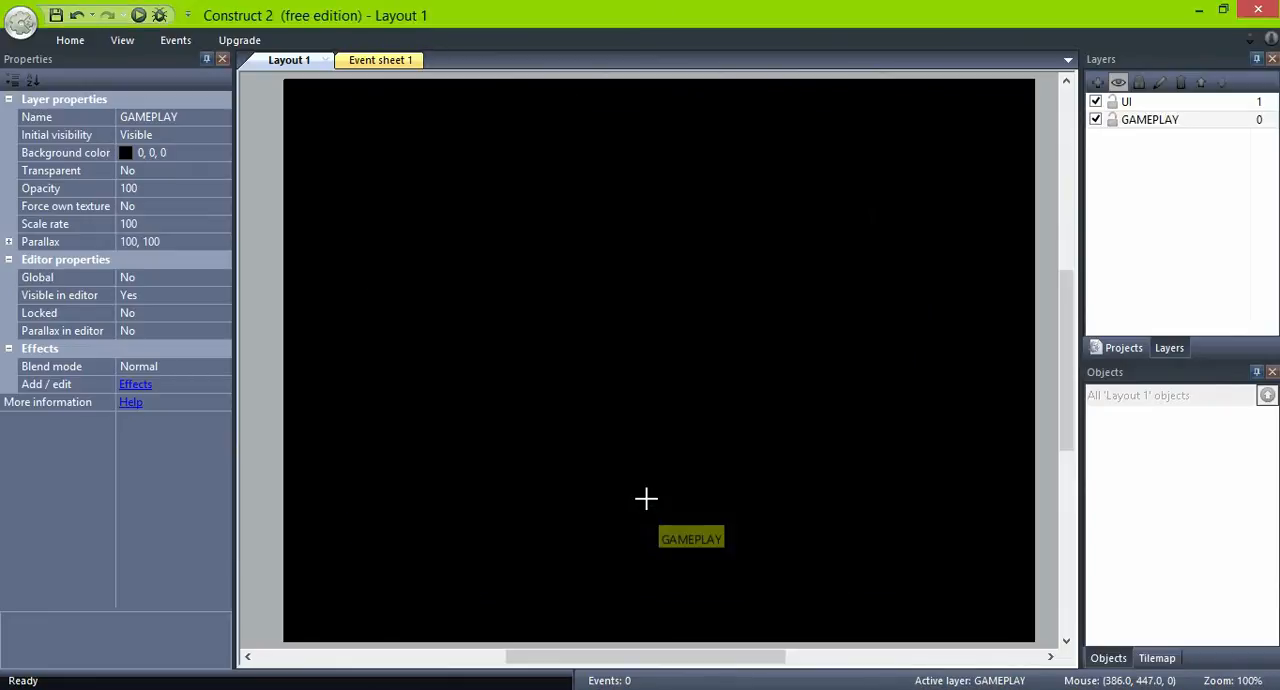
pyautogui.click(656, 386)
# - Load INVADERS_0009_SHIP.png as the S_CANNON image and move the sprite near the layout's bottom center, at about 406, 485
pyautogui.click(272, 40)
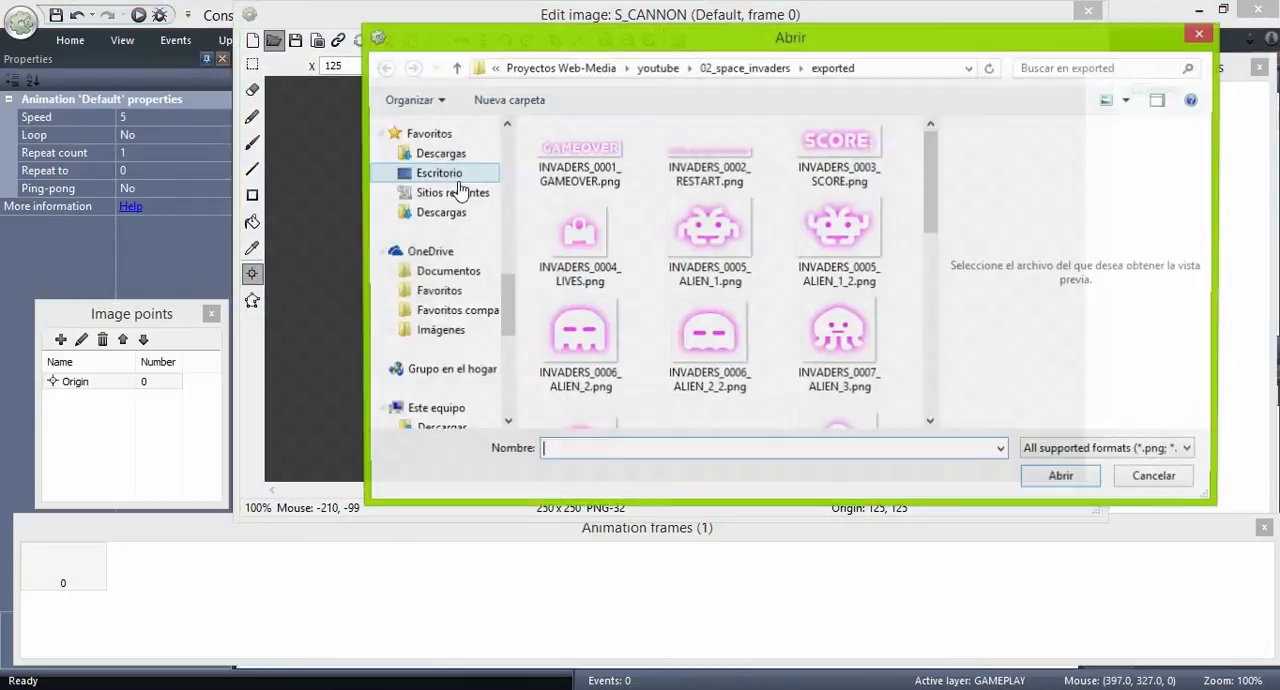
pyautogui.click(588, 250)
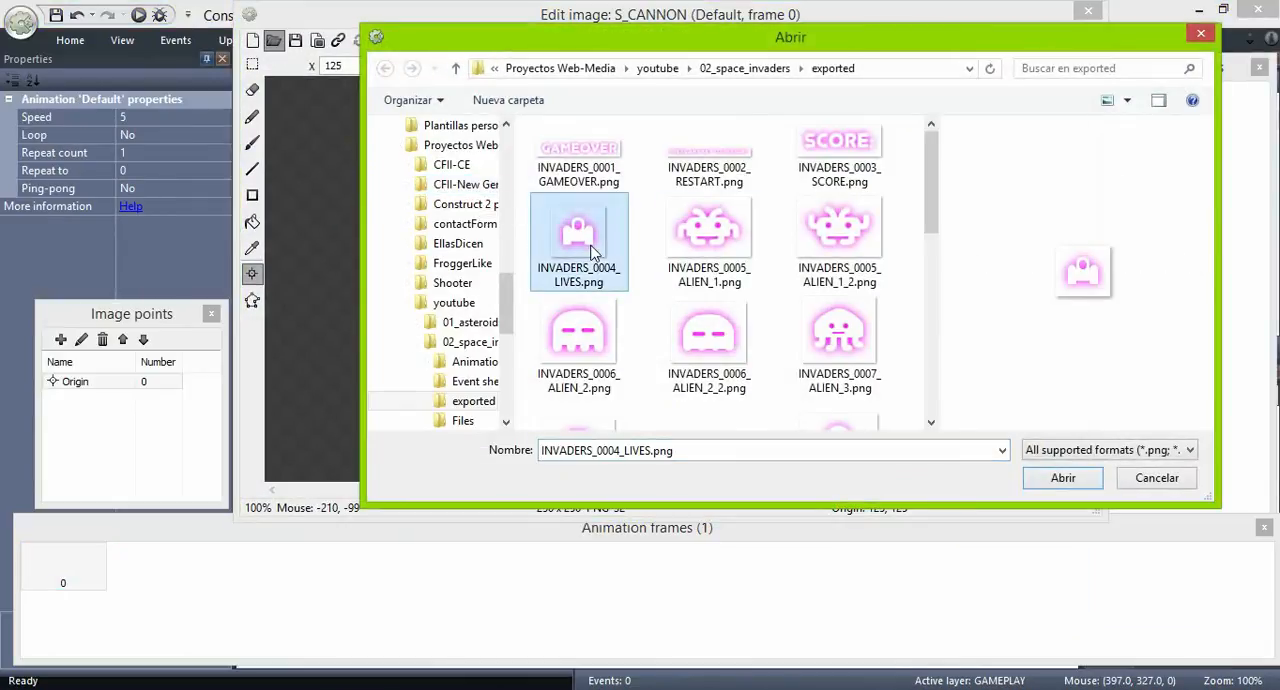
pyautogui.scroll(-2, 592, 250)
pyautogui.click(829, 249)
pyautogui.click(1060, 478)
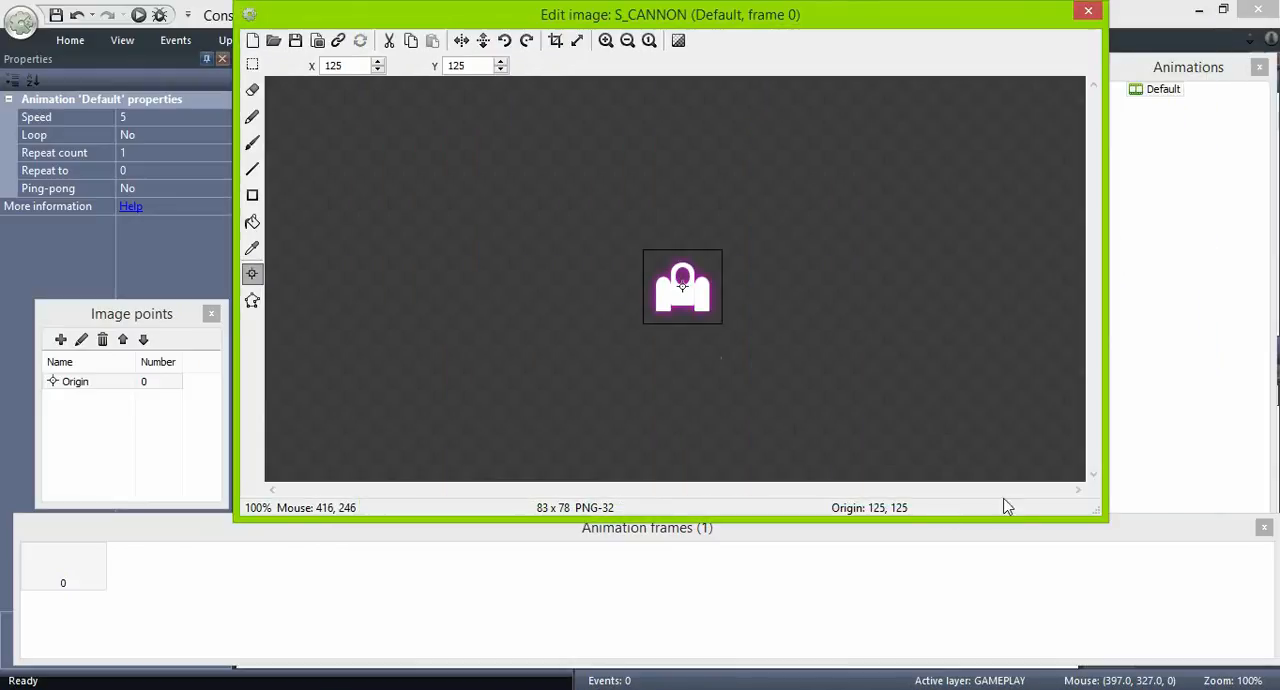
pyautogui.click(1088, 12)
pyautogui.moveTo(654, 383); pyautogui.dragTo(664, 564)
# - Add the Bound to layout behavior to the S_CANNON sprite
pyautogui.click(143, 348)
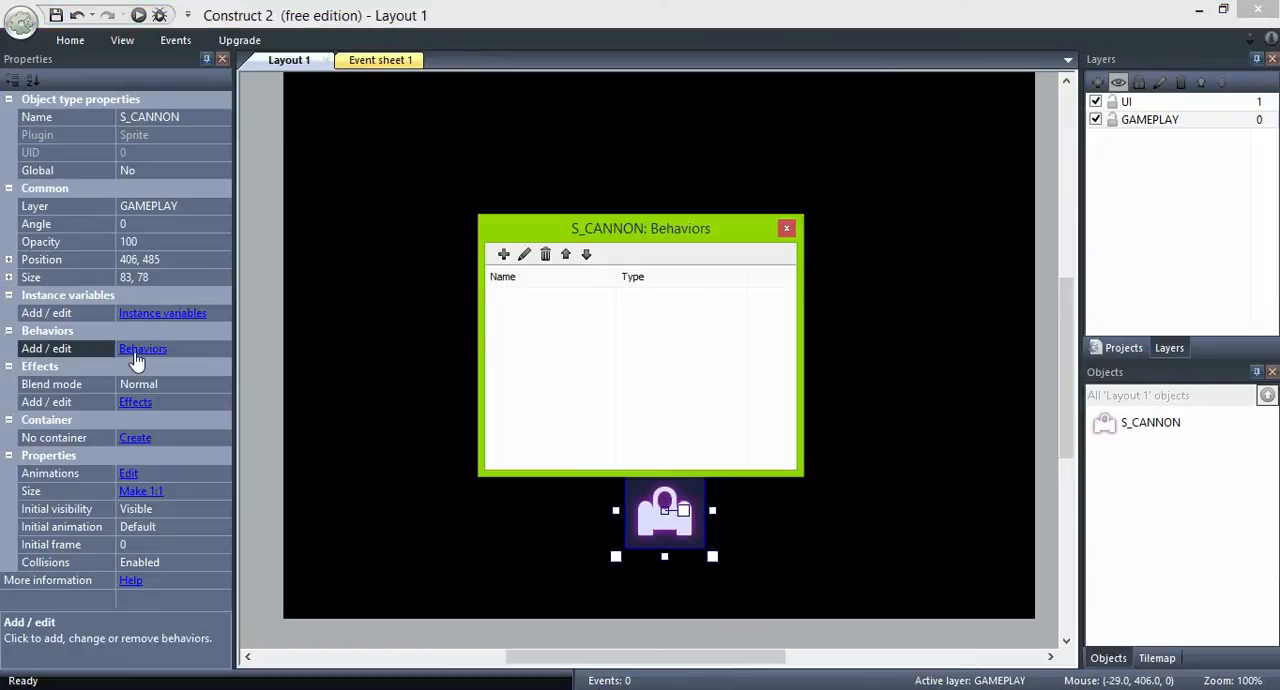
pyautogui.click(494, 253)
pyautogui.scroll(-3, 715, 343)
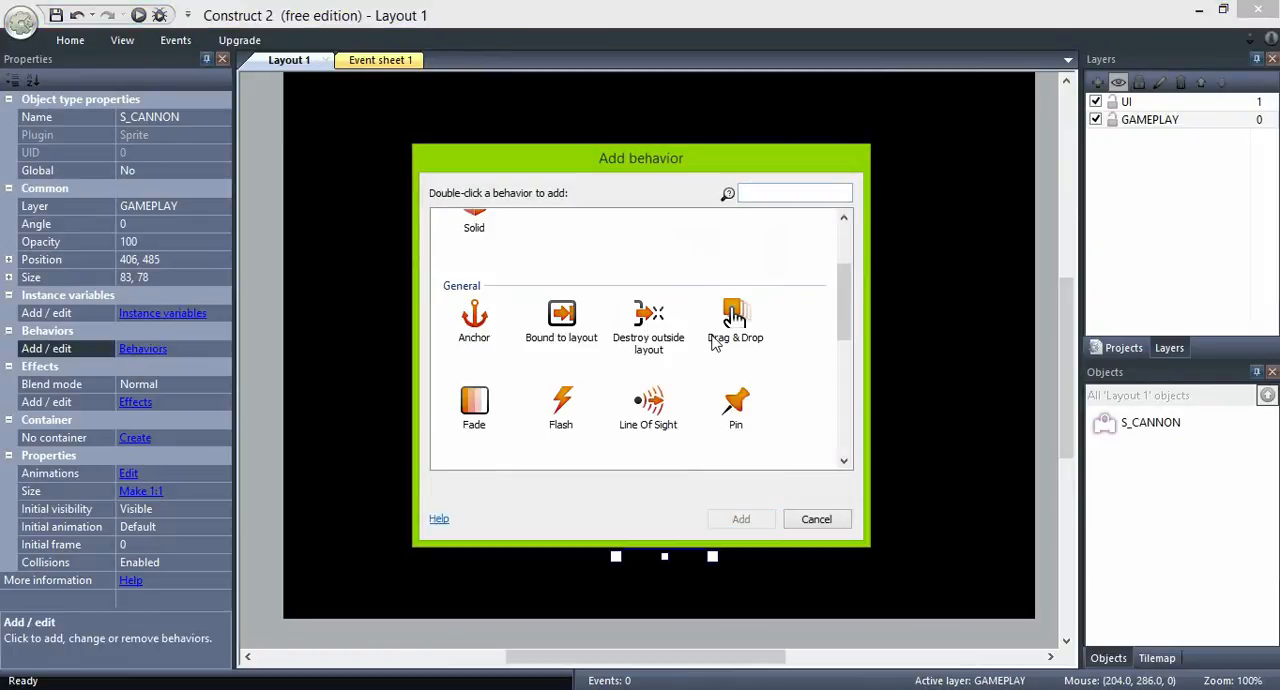
pyautogui.click(561, 320)
pyautogui.click(721, 517)
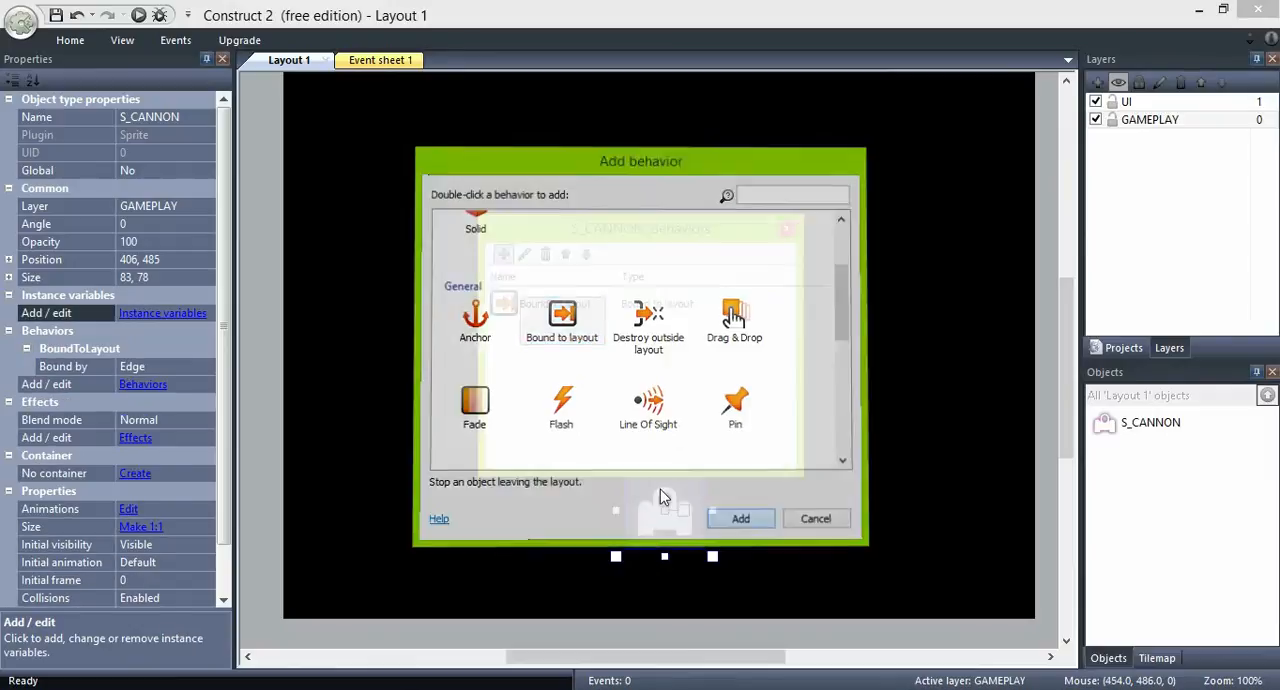
# - Add the 8Direction movement behavior to S_CANNON and close its behaviors list
pyautogui.click(497, 252)
pyautogui.scroll(-6, 762, 367)
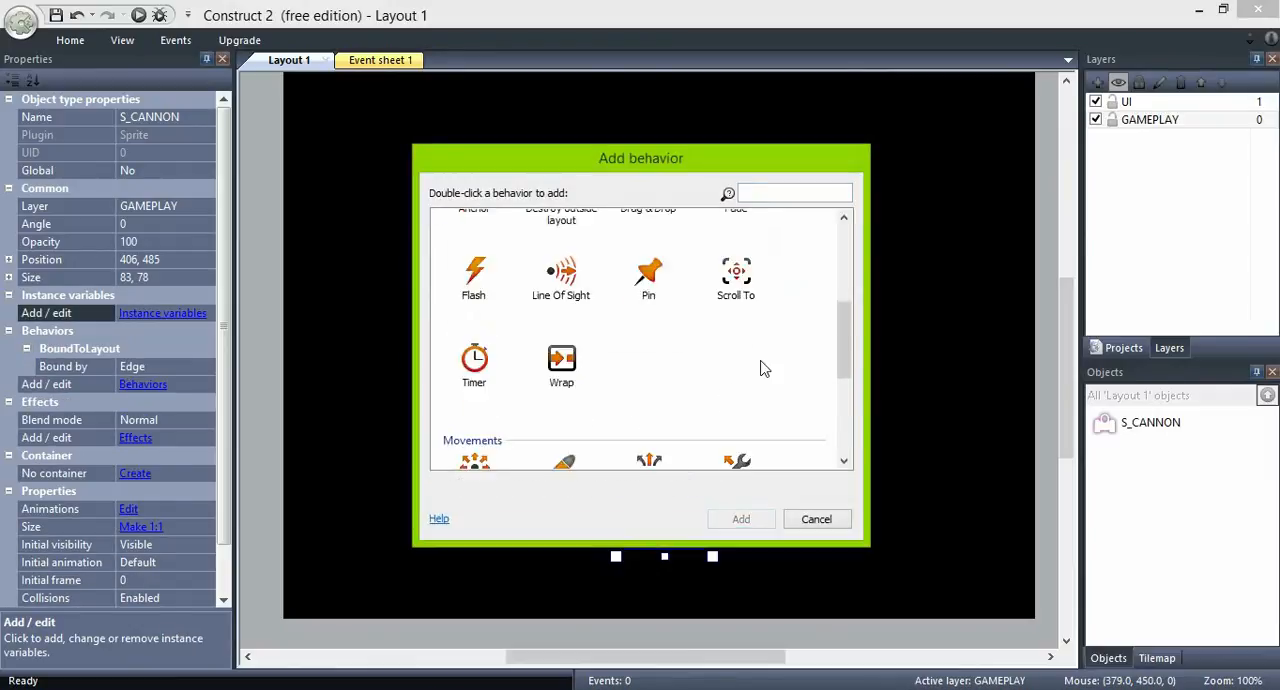
pyautogui.click(479, 243)
pyautogui.click(741, 519)
pyautogui.click(786, 230)
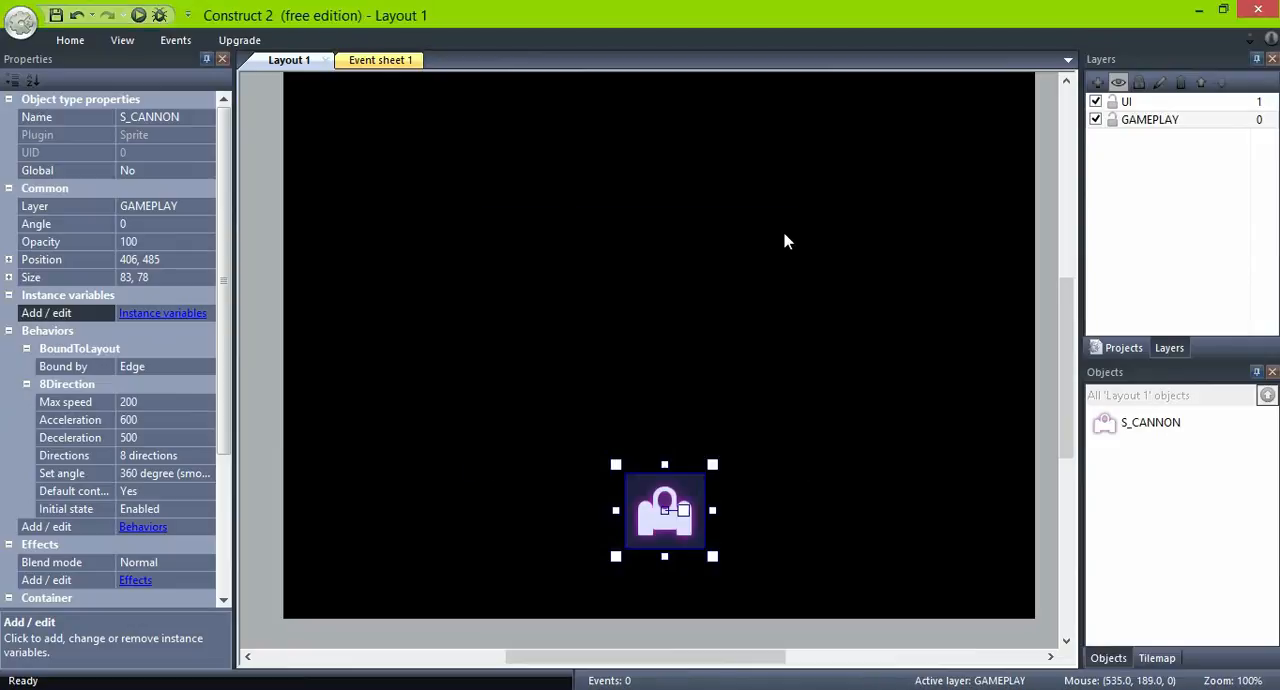
# - Set S_CANNON's 8Direction max speed to 300 and acceleration to 800
pyautogui.click(163, 403)
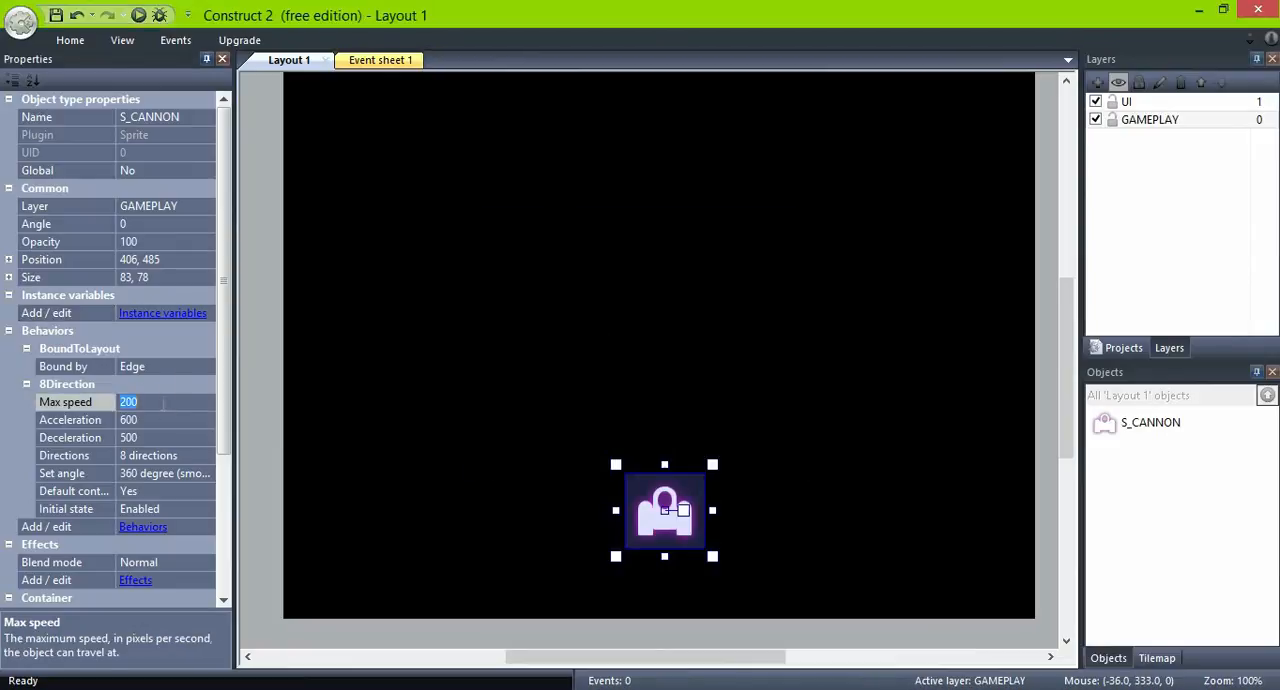
pyautogui.click(164, 414)
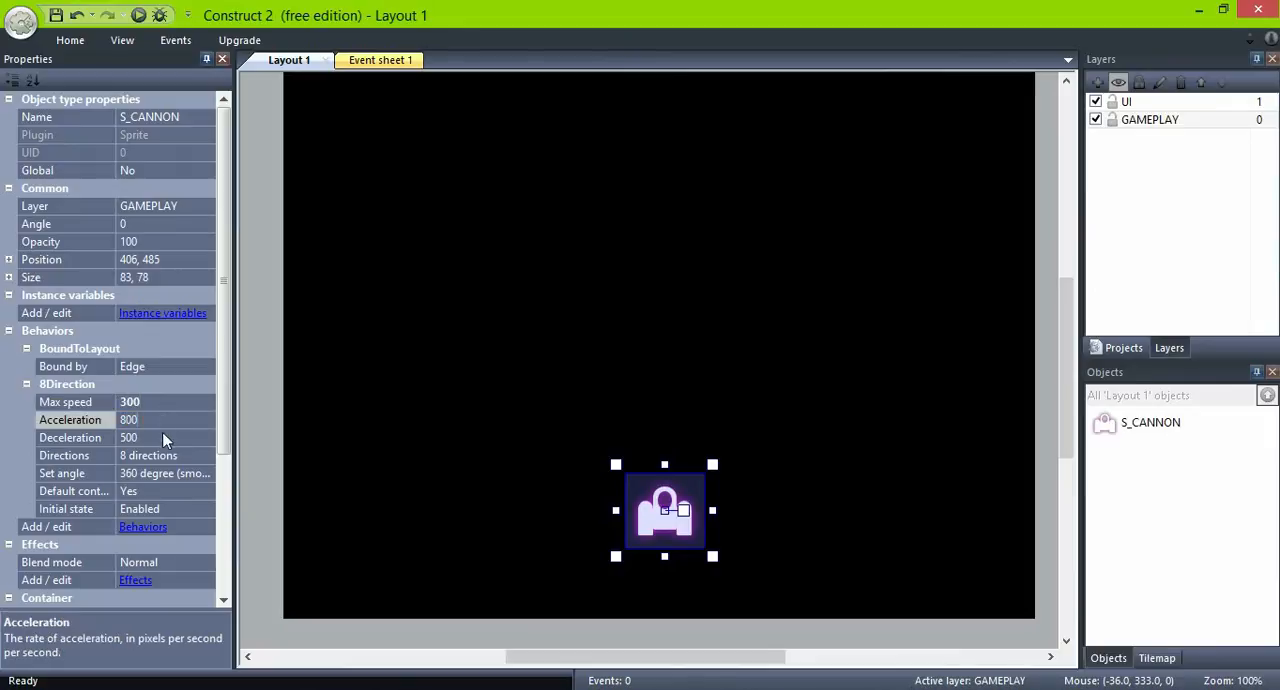
pyautogui.click(162, 436)
# - Limit S_CANNON's 8Direction movement to Left & right and set its Set angle option to No
pyautogui.click(190, 457)
pyautogui.click(212, 456)
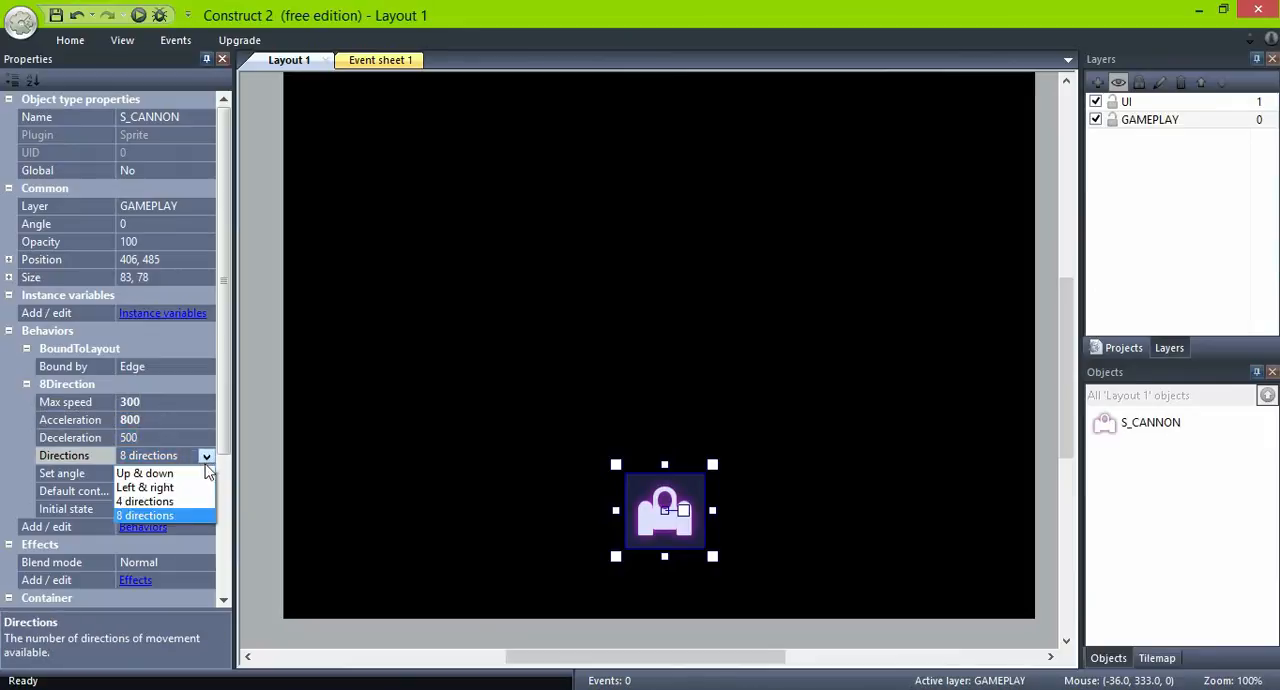
pyautogui.click(196, 483)
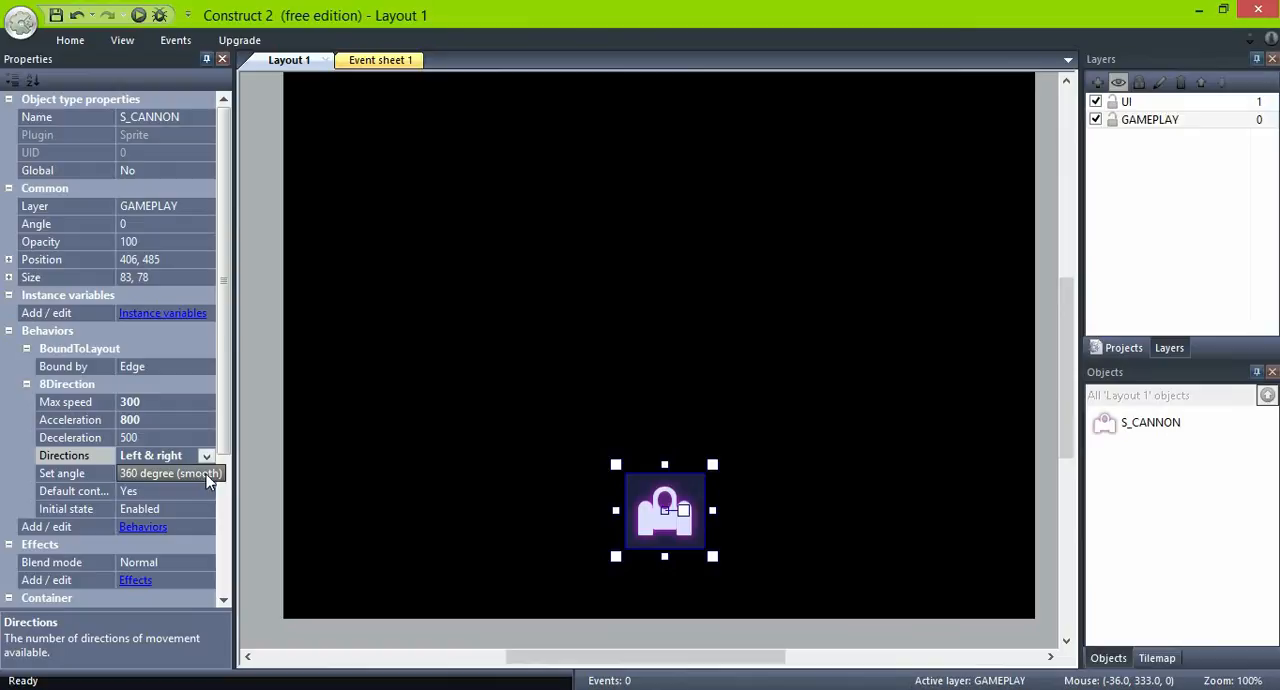
pyautogui.click(205, 474)
pyautogui.click(206, 473)
pyautogui.click(200, 492)
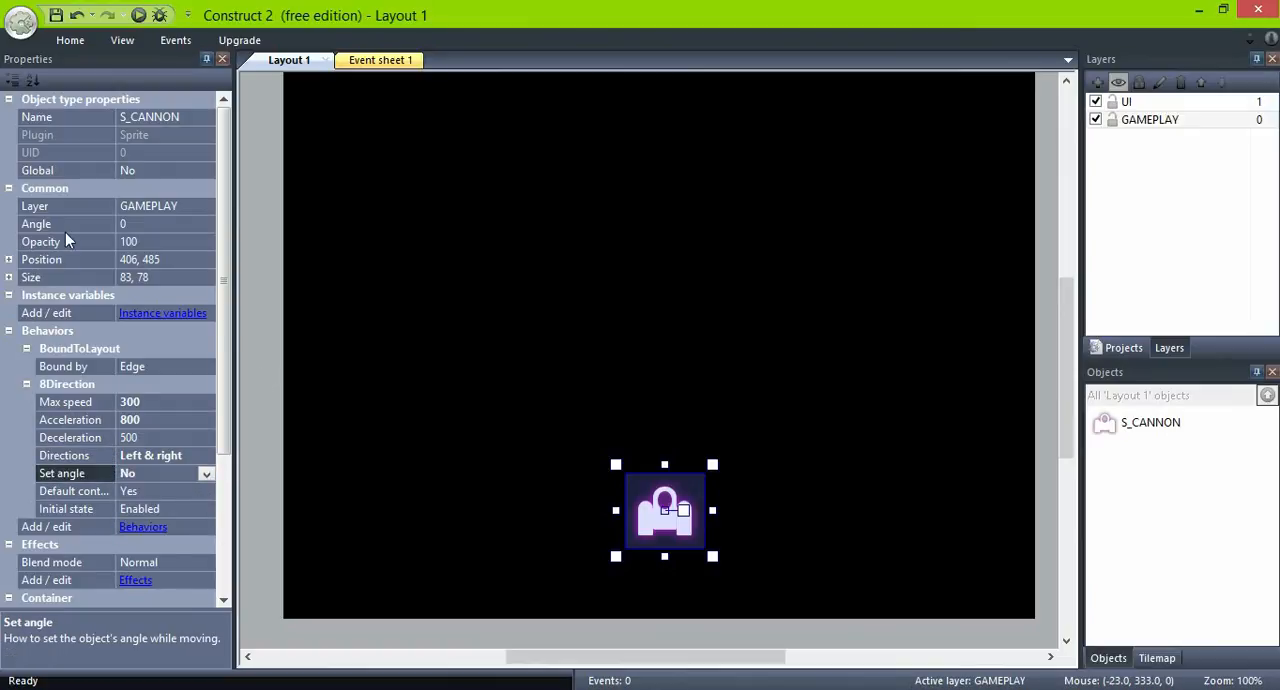
# - Set S_CANNON's X position to 400 and move it straight down to a Y position of about 534
pyautogui.click(138, 263)
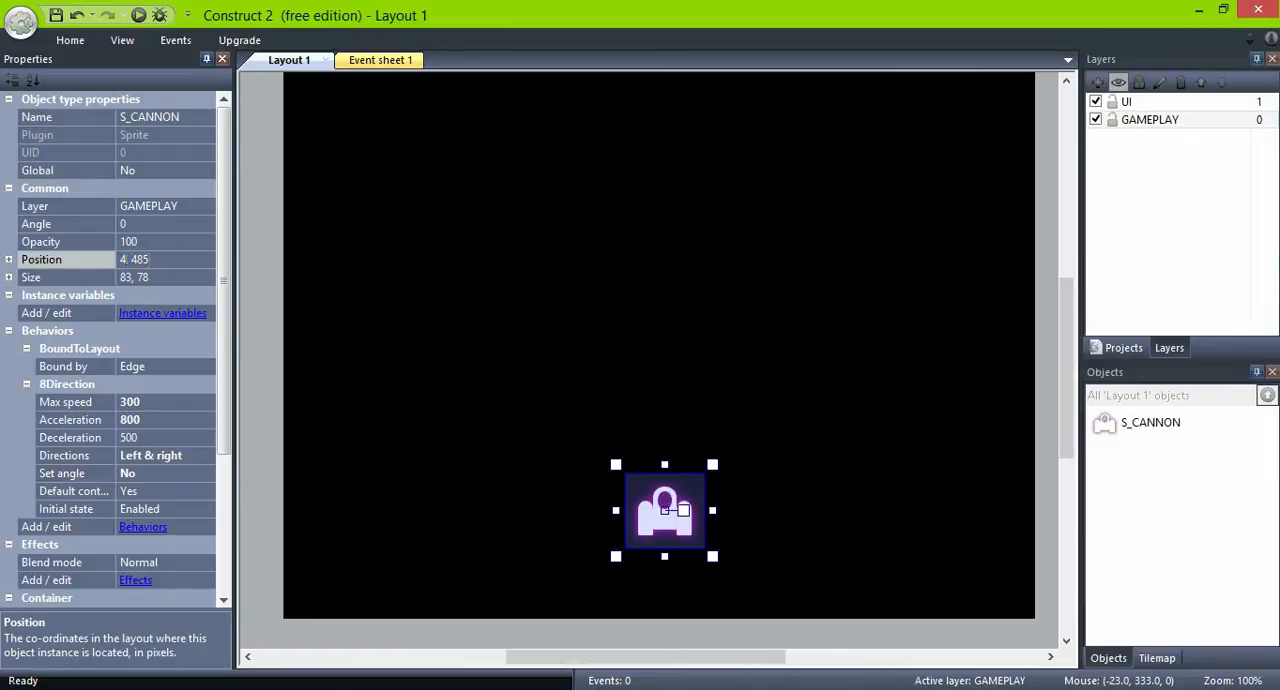
pyautogui.press('Return')
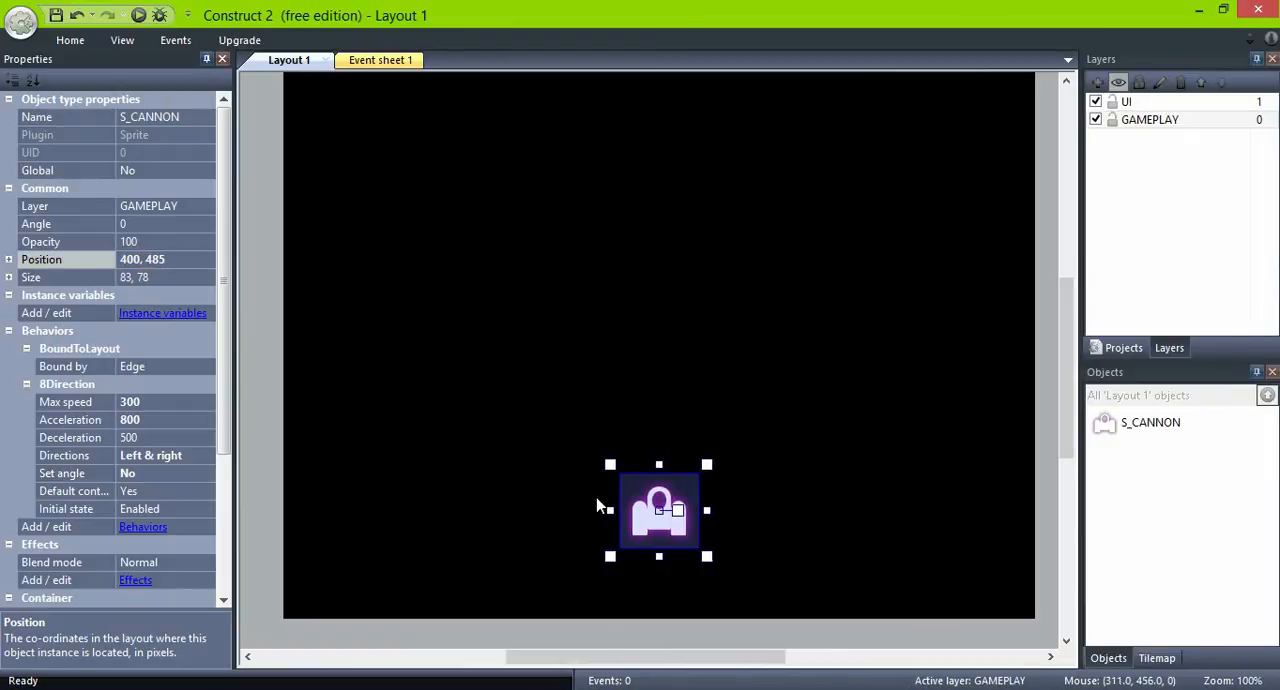
pyautogui.moveTo(657, 530); pyautogui.dragTo(658, 577)
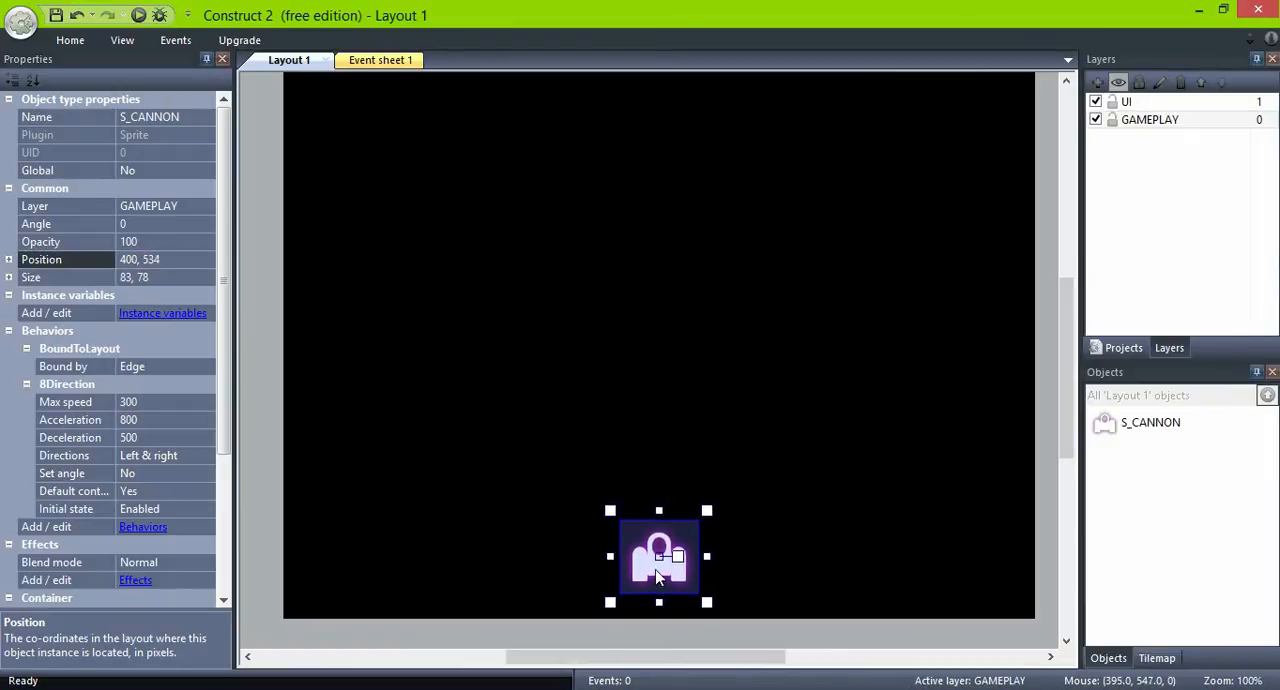
pyautogui.click(610, 564)
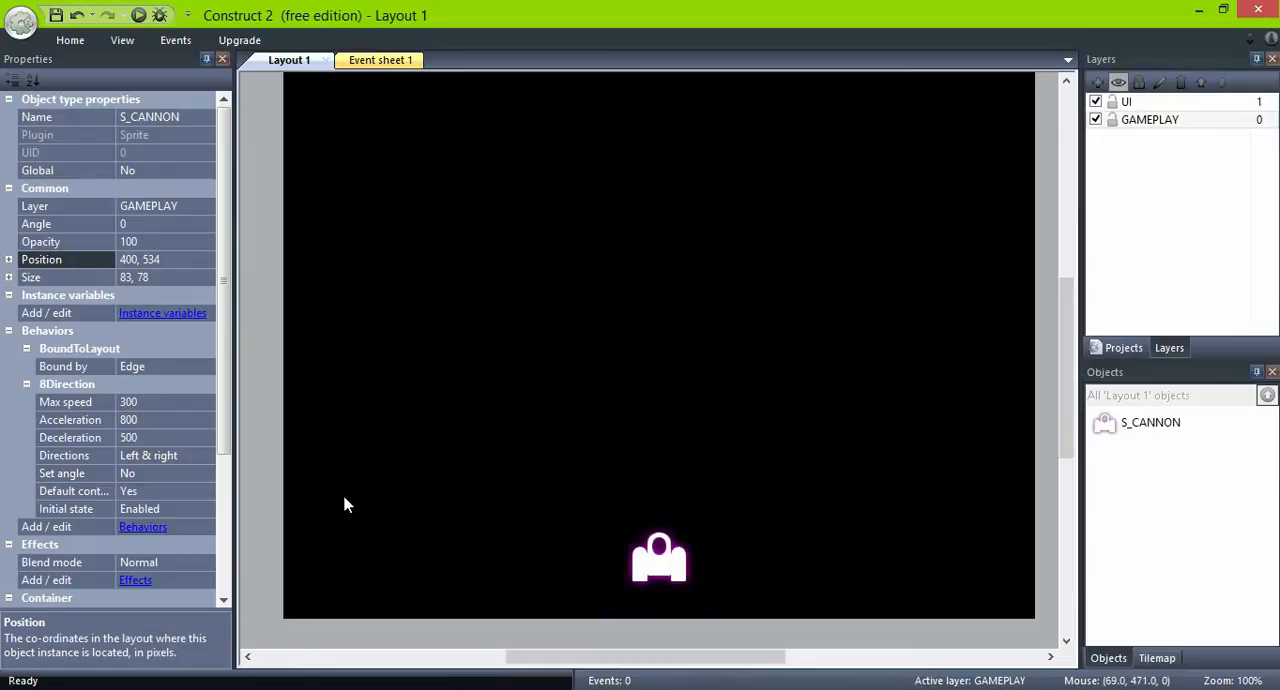
# - Insert a Sprite object named S_BULLET in the upper-left corner of the layout on the GAMEPLAY layer
pyautogui.rightClick(623, 235)
pyautogui.click(654, 241)
pyautogui.scroll(-2, 686, 404)
pyautogui.click(770, 390)
pyautogui.click(606, 500)
pyautogui.write('S_BU')
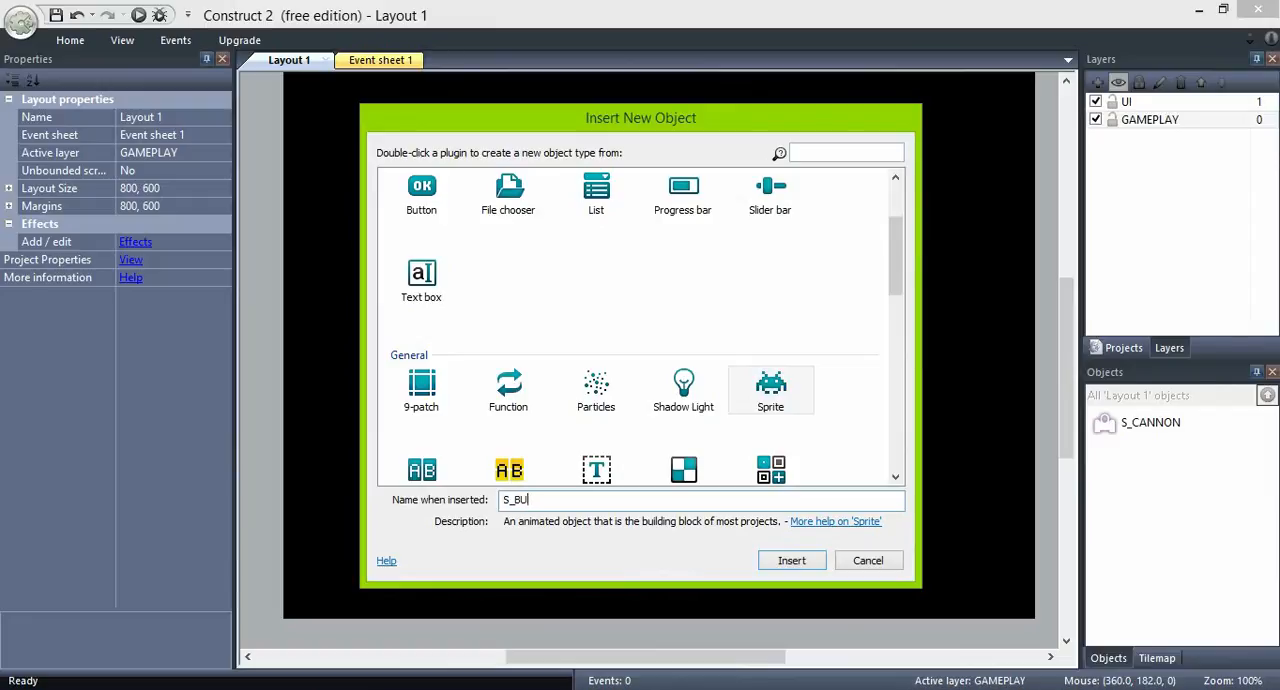
pyautogui.write('LLET')
pyautogui.press('Return')
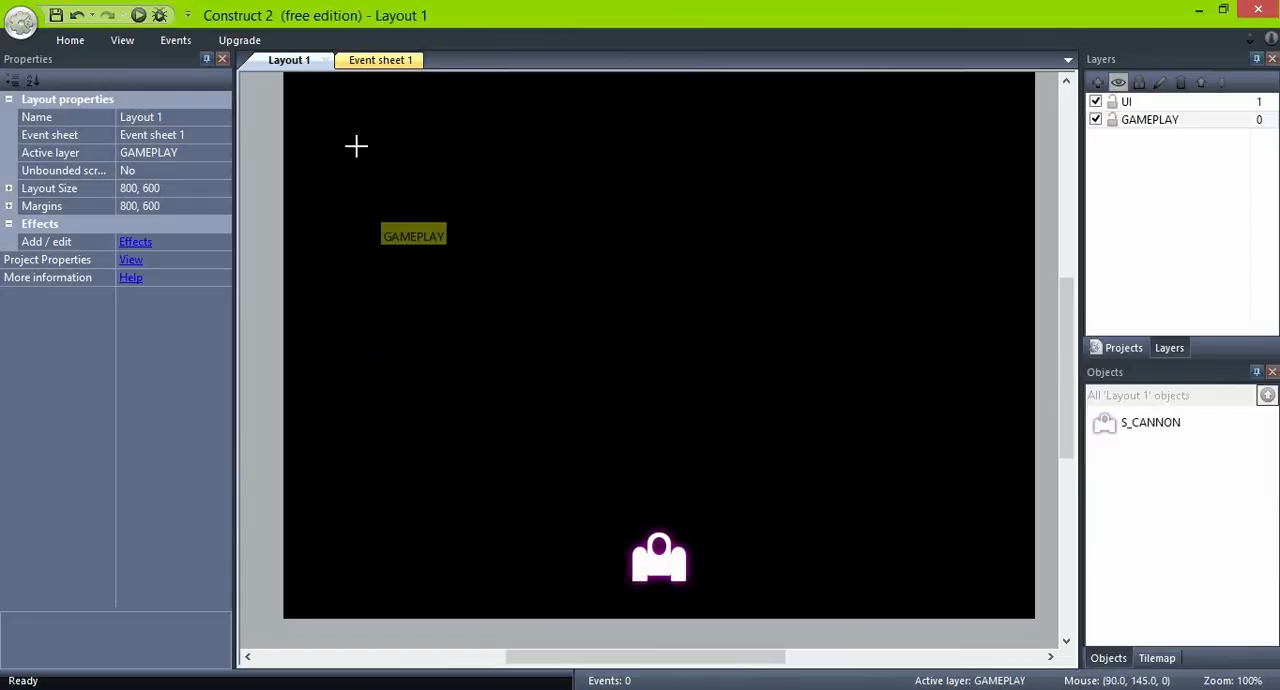
pyautogui.click(311, 105)
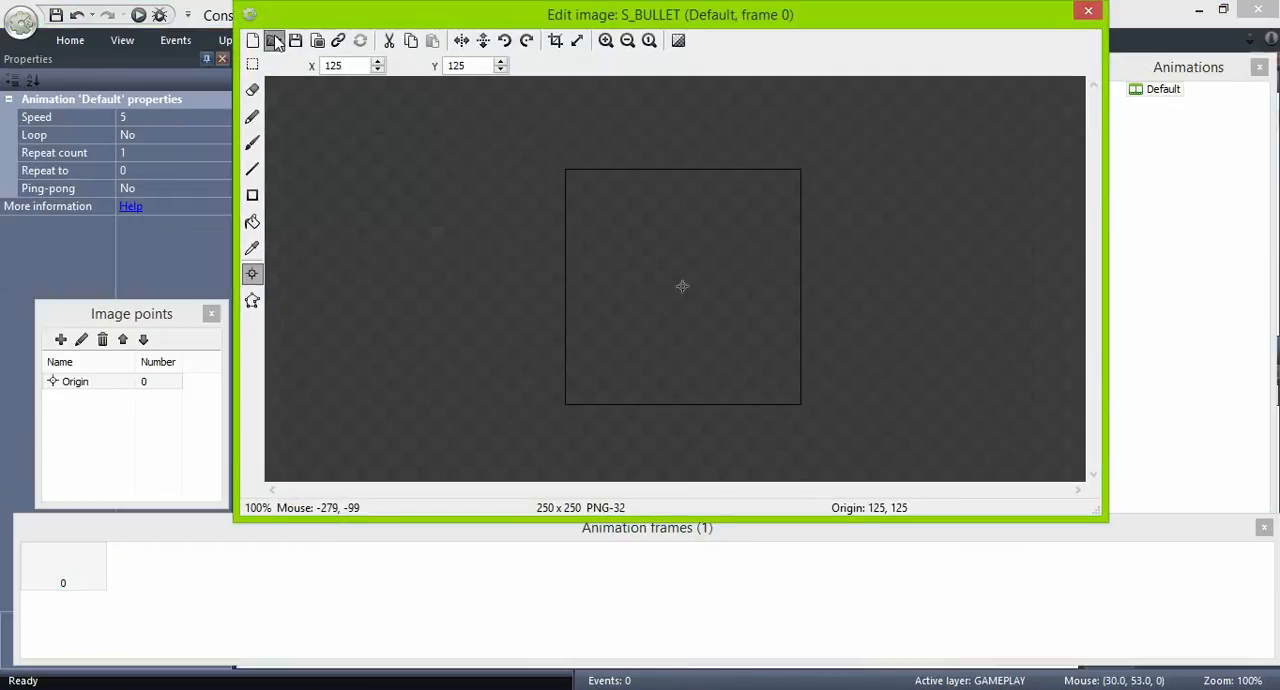
# - Load the small round bullet image from the exported folder into S_BULLET's first frame and check its collision polygon
pyautogui.click(274, 40)
pyautogui.click(731, 258)
pyautogui.scroll(-3, 731, 258)
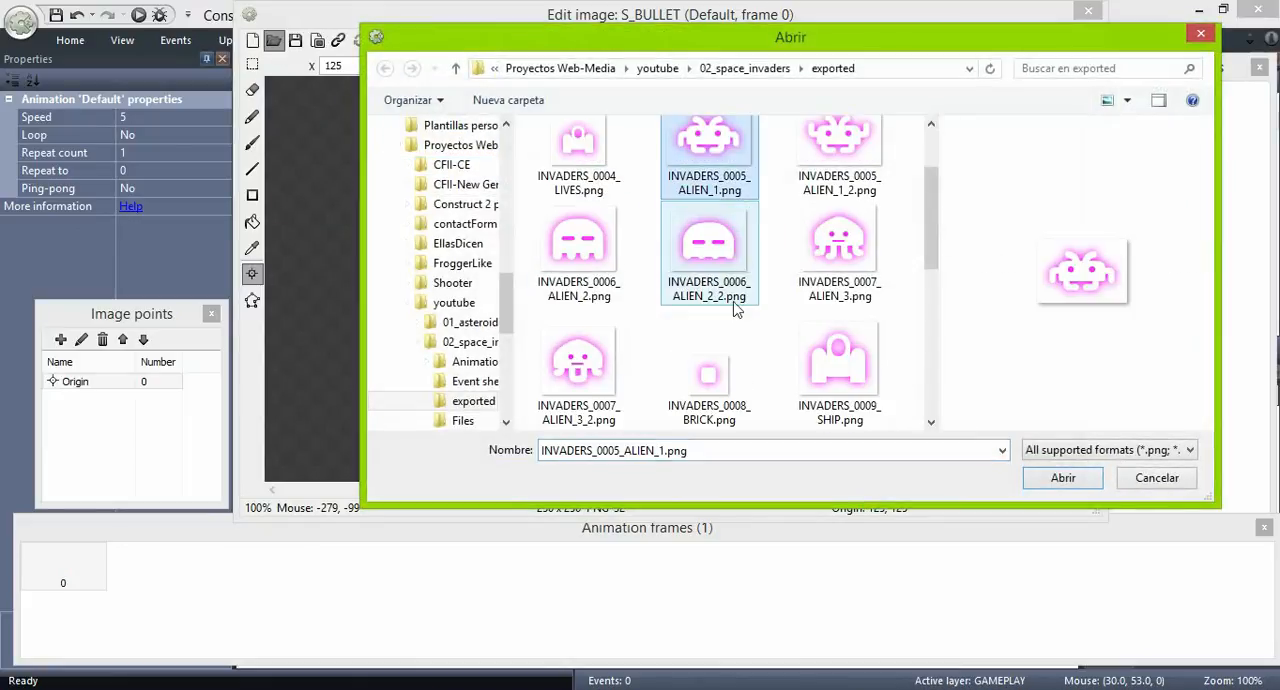
pyautogui.click(601, 380)
pyautogui.click(1063, 477)
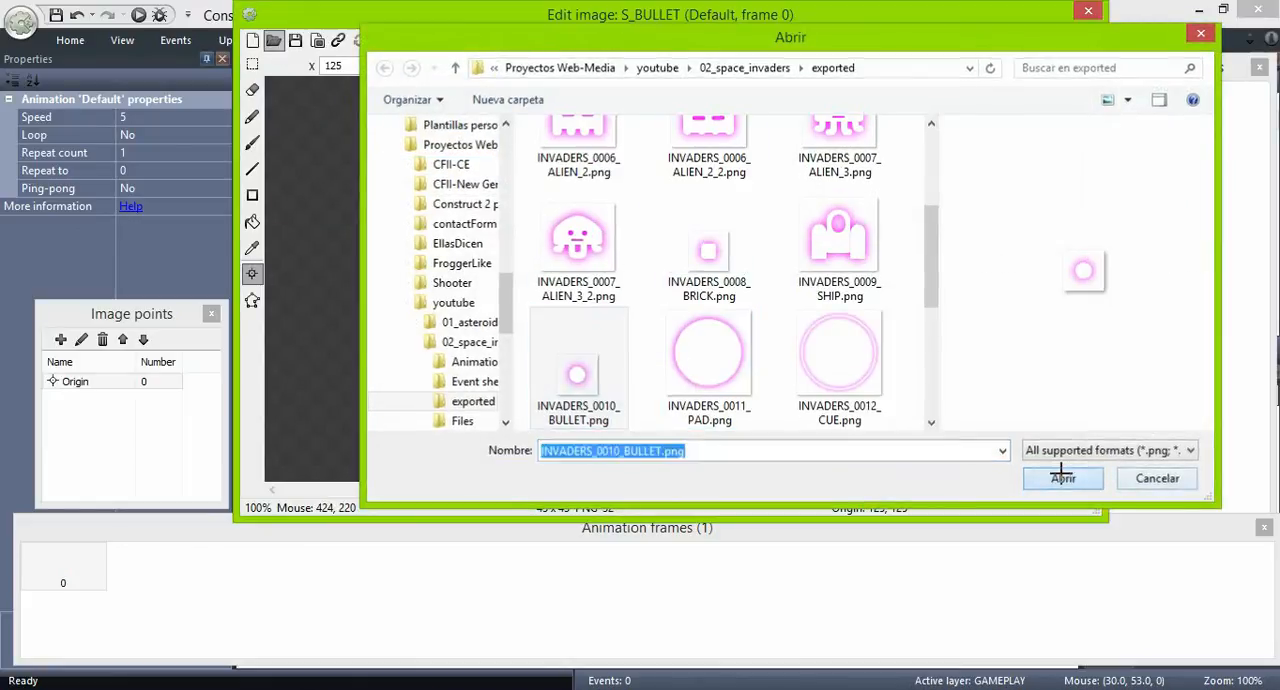
pyautogui.click(252, 300)
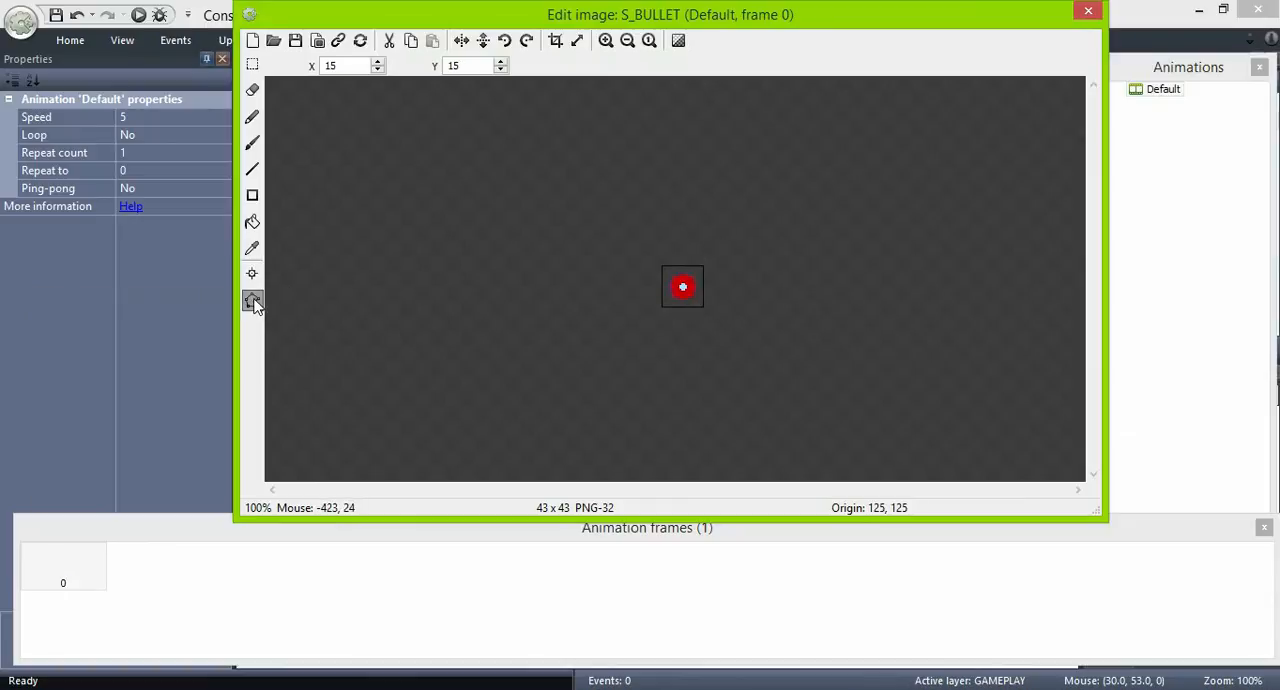
pyautogui.click(1089, 12)
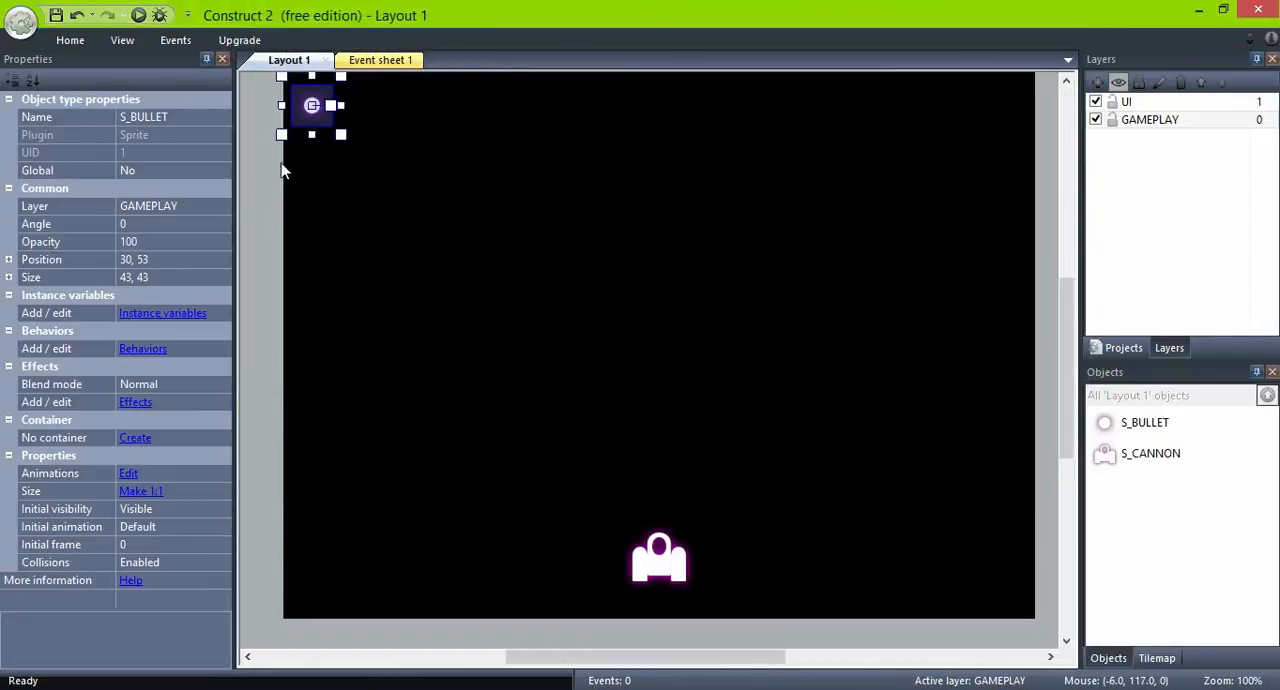
# - Add the Destroy outside layout behavior to S_BULLET
pyautogui.click(141, 349)
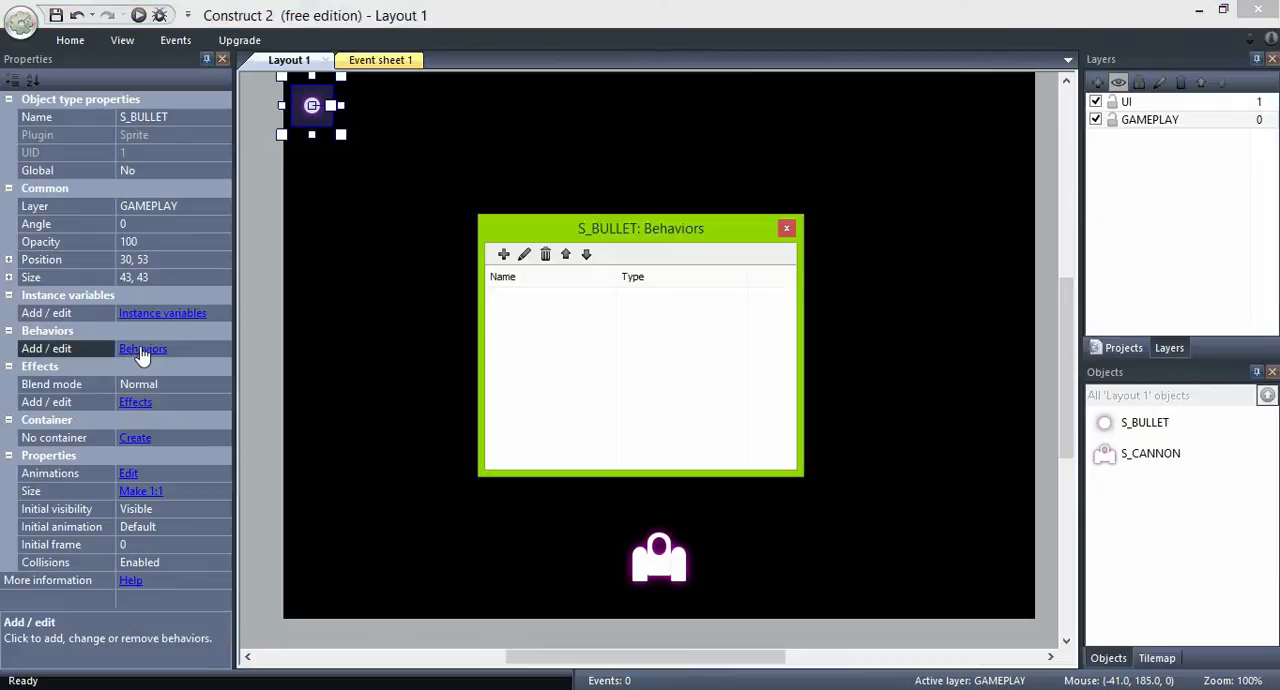
pyautogui.click(500, 253)
pyautogui.scroll(-4, 686, 357)
pyautogui.scroll(2, 686, 357)
pyautogui.click(643, 322)
pyautogui.click(740, 519)
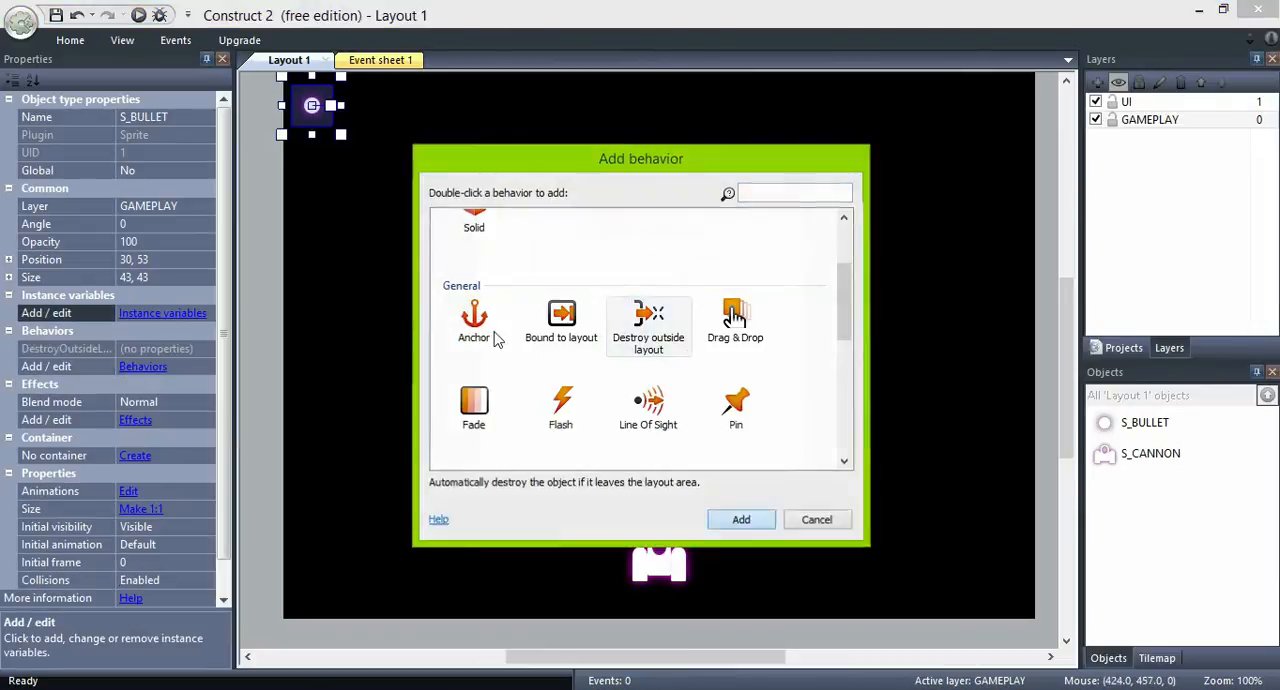
# - Add the Bullet behavior to S_BULLET and check its Speed property
pyautogui.click(503, 255)
pyautogui.scroll(-5, 706, 343)
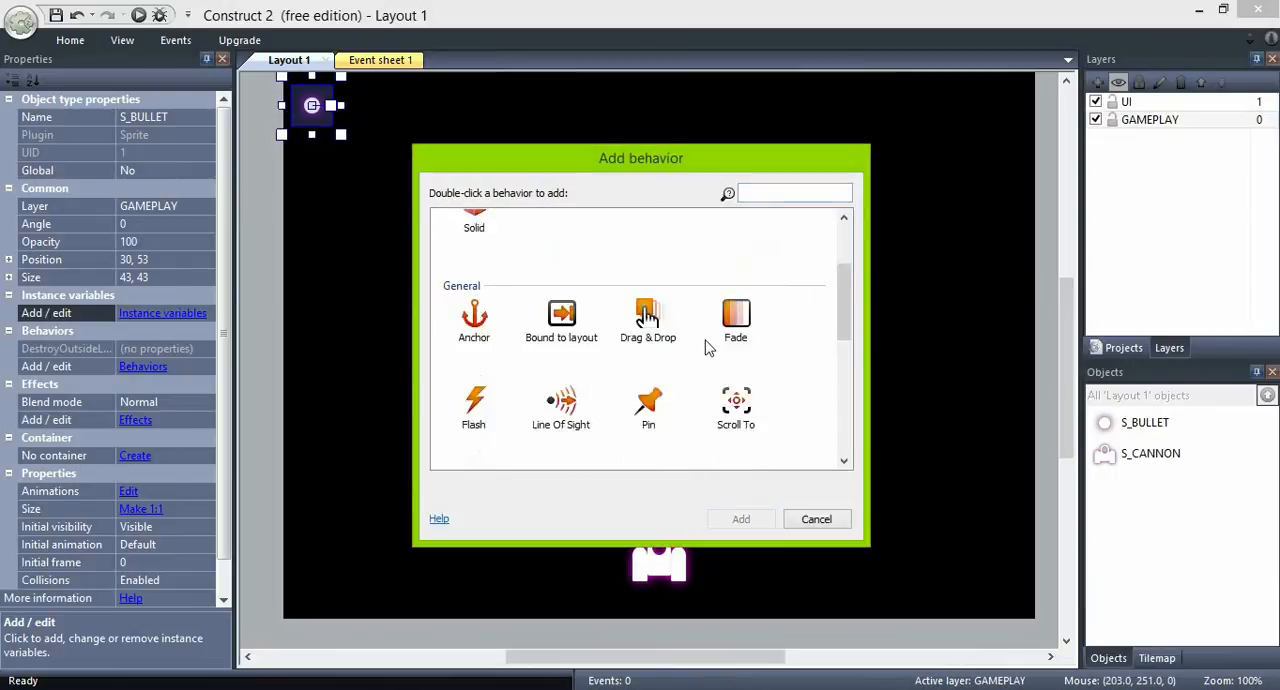
pyautogui.click(570, 355)
pyautogui.click(742, 519)
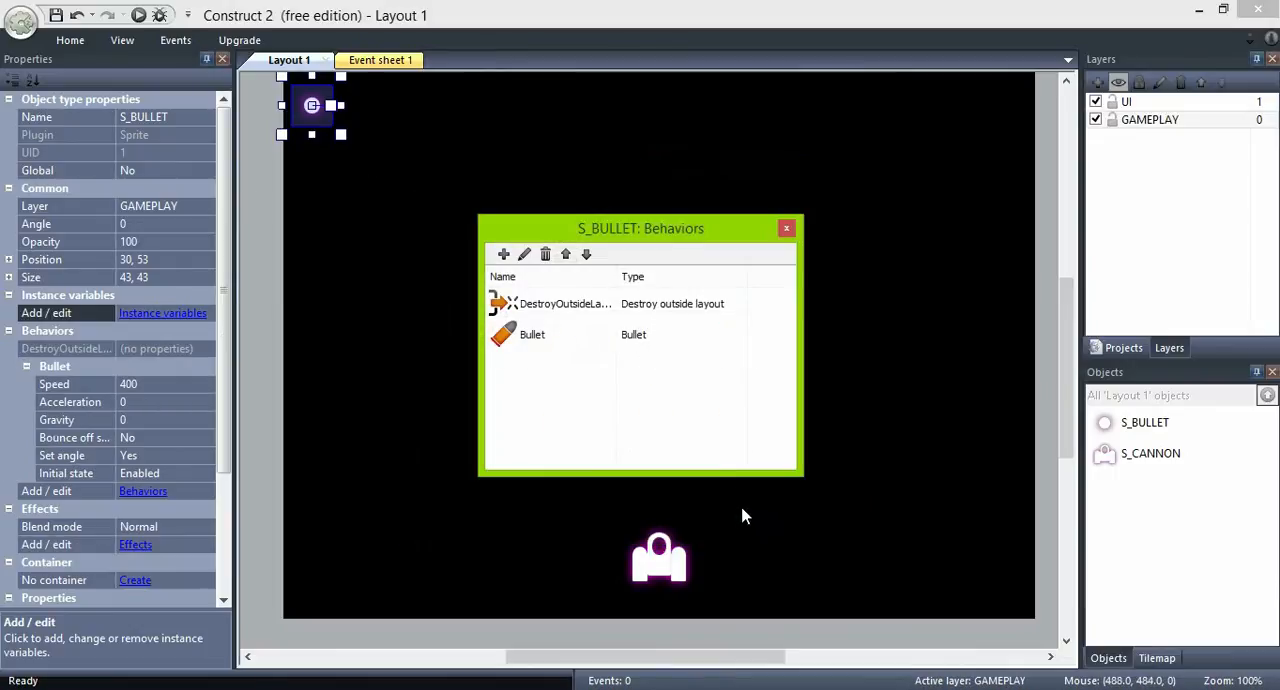
pyautogui.click(788, 229)
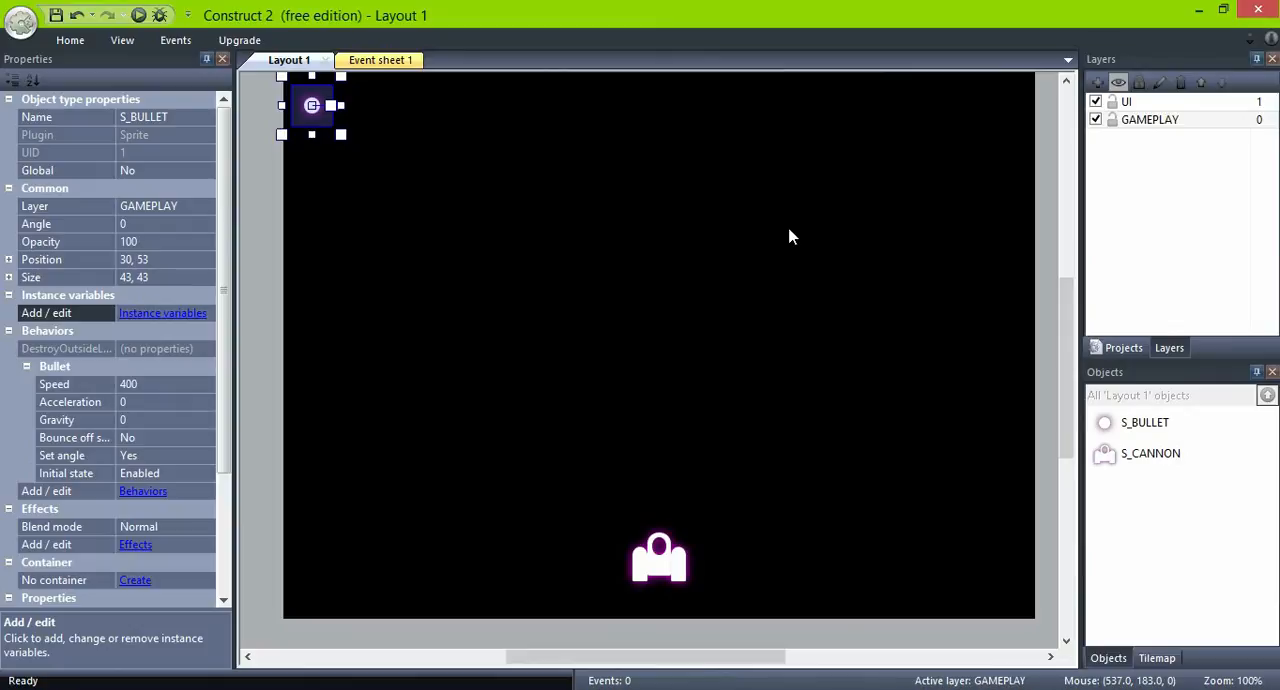
pyautogui.click(155, 384)
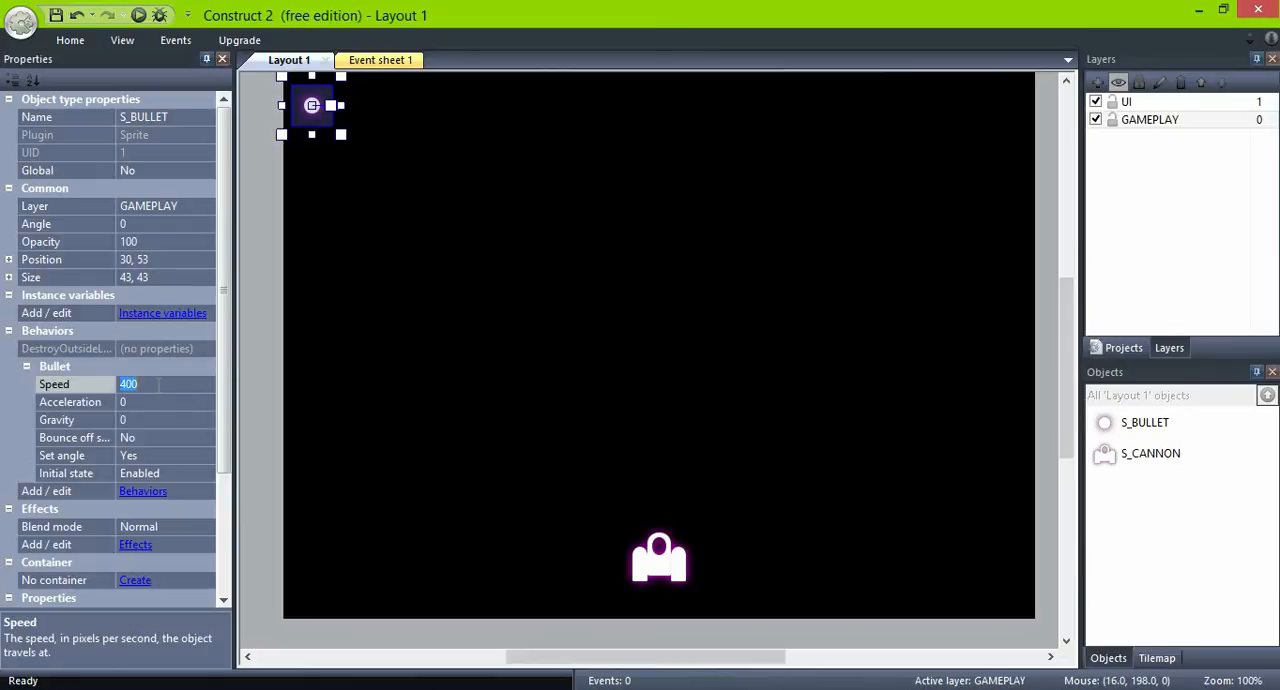
pyautogui.click(449, 381)
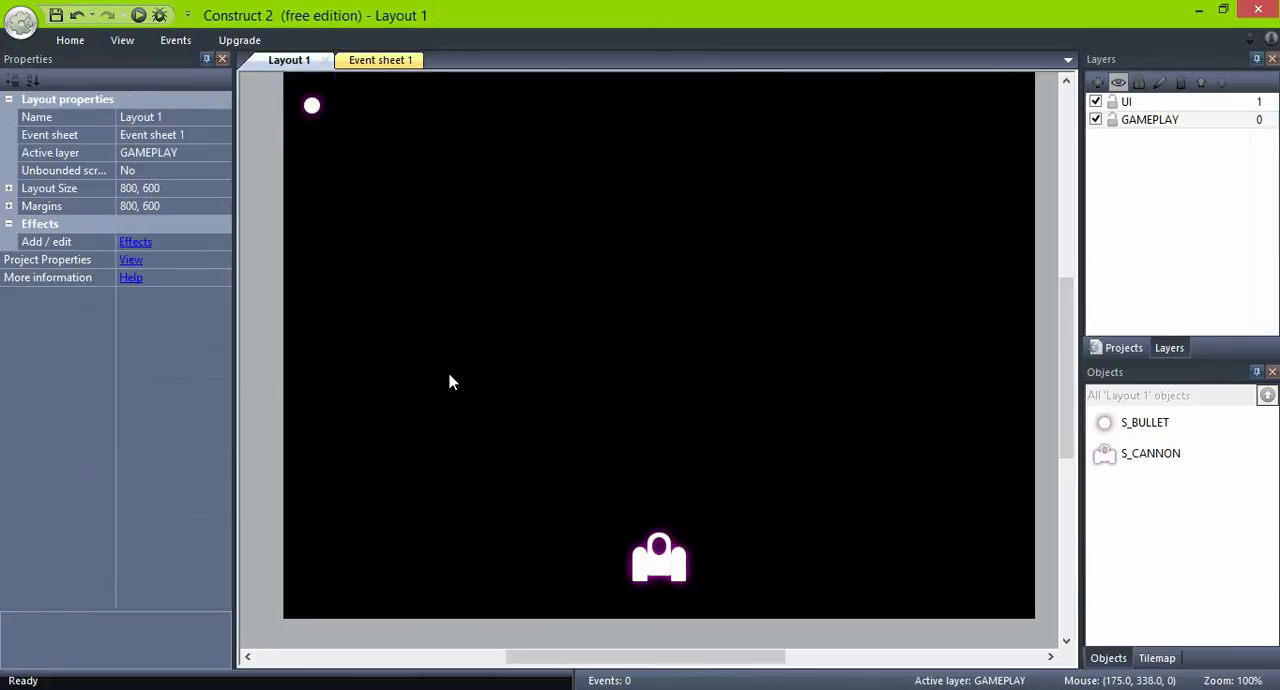
# - Add an image point named BULLET to the S_CANNON sprite's image
pyautogui.doubleClick(667, 571)
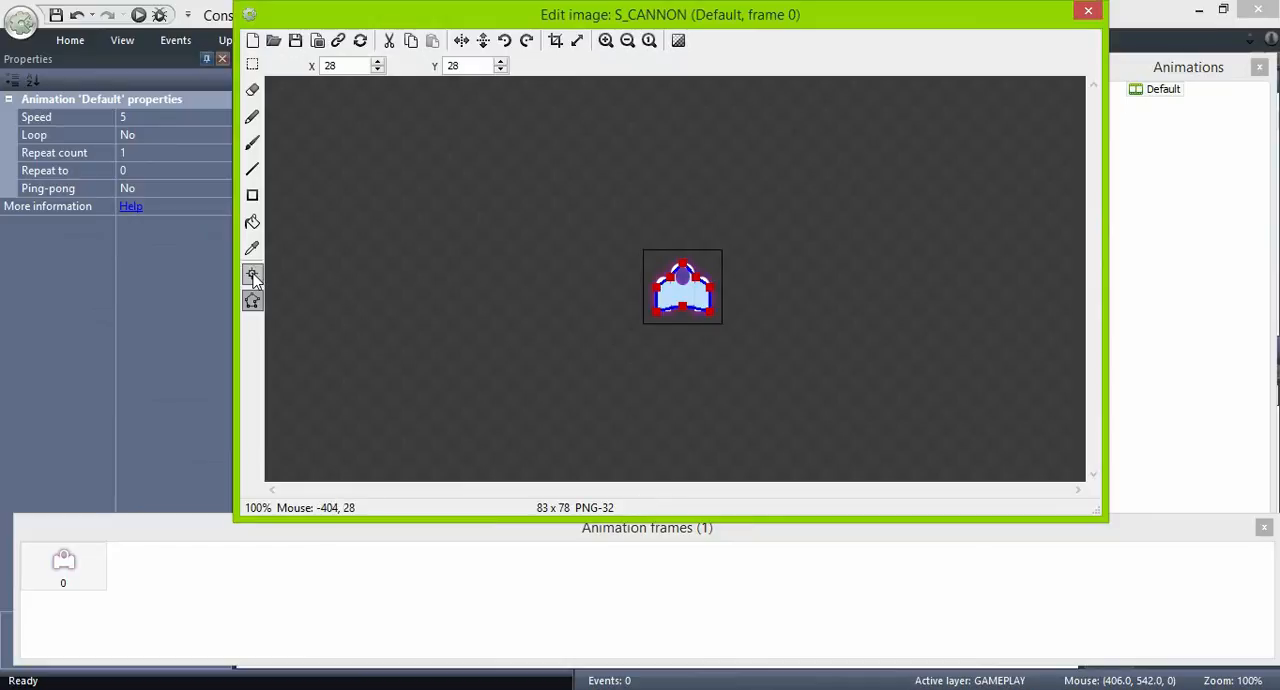
pyautogui.click(252, 275)
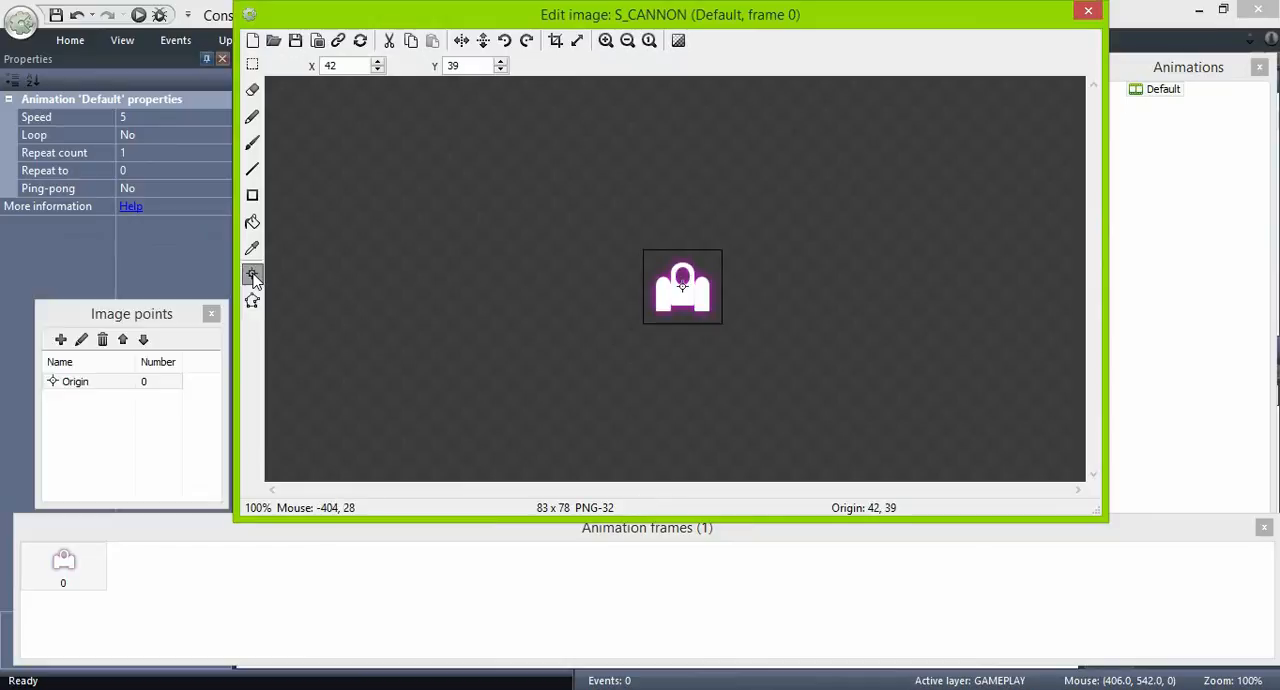
pyautogui.click(61, 339)
pyautogui.click(81, 339)
pyautogui.write('BULLET')
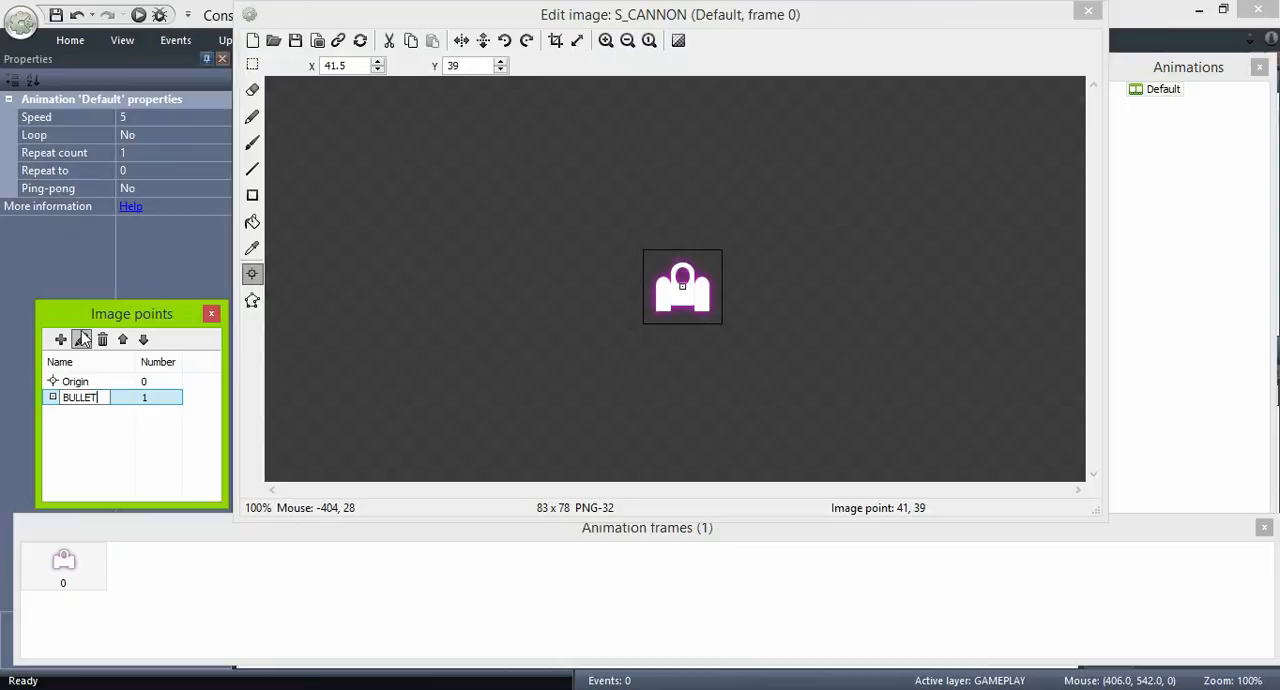
pyautogui.press('Return')
# - Assign S_CANNON's BULLET image point to the Top position with Quick assign and close the image editor
pyautogui.rightClick(80, 398)
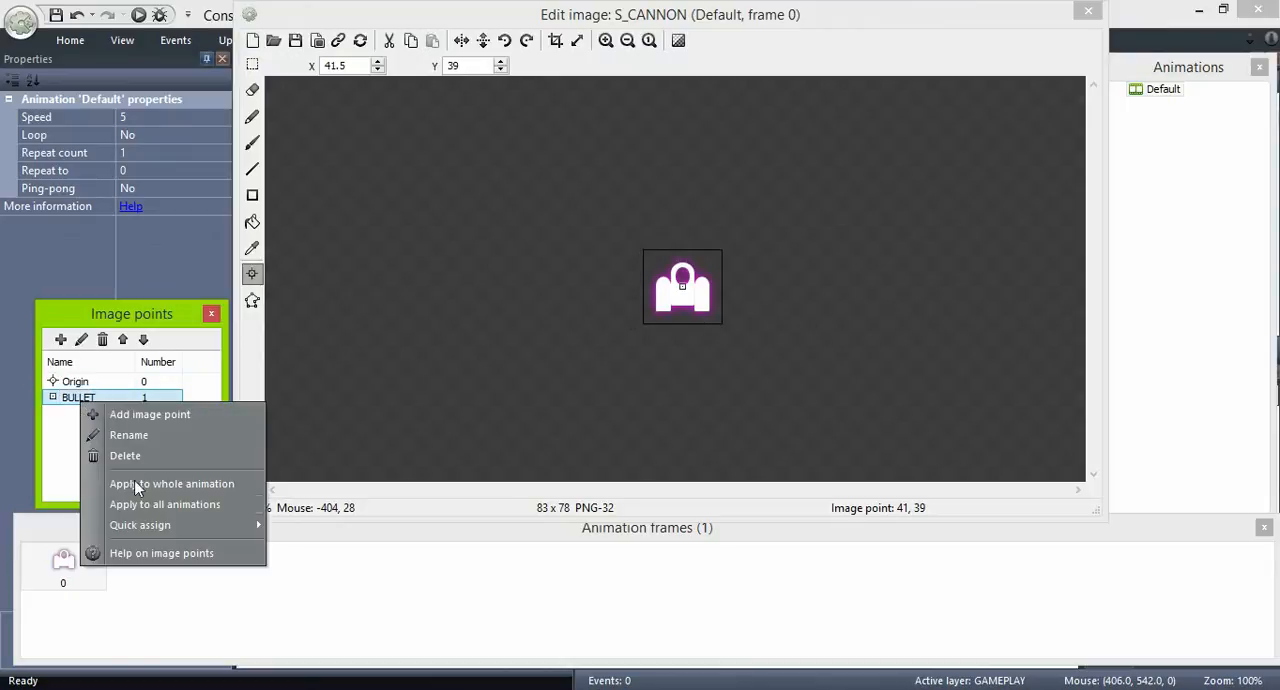
pyautogui.moveTo(140, 525)
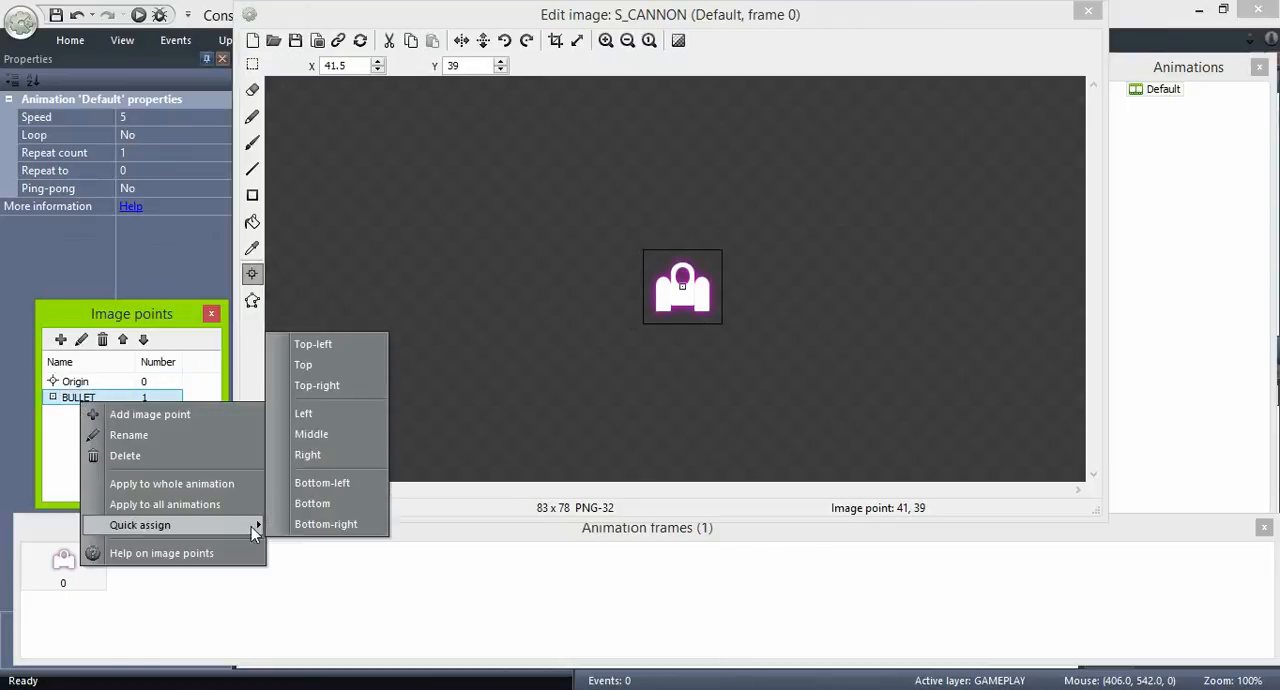
pyautogui.click(309, 364)
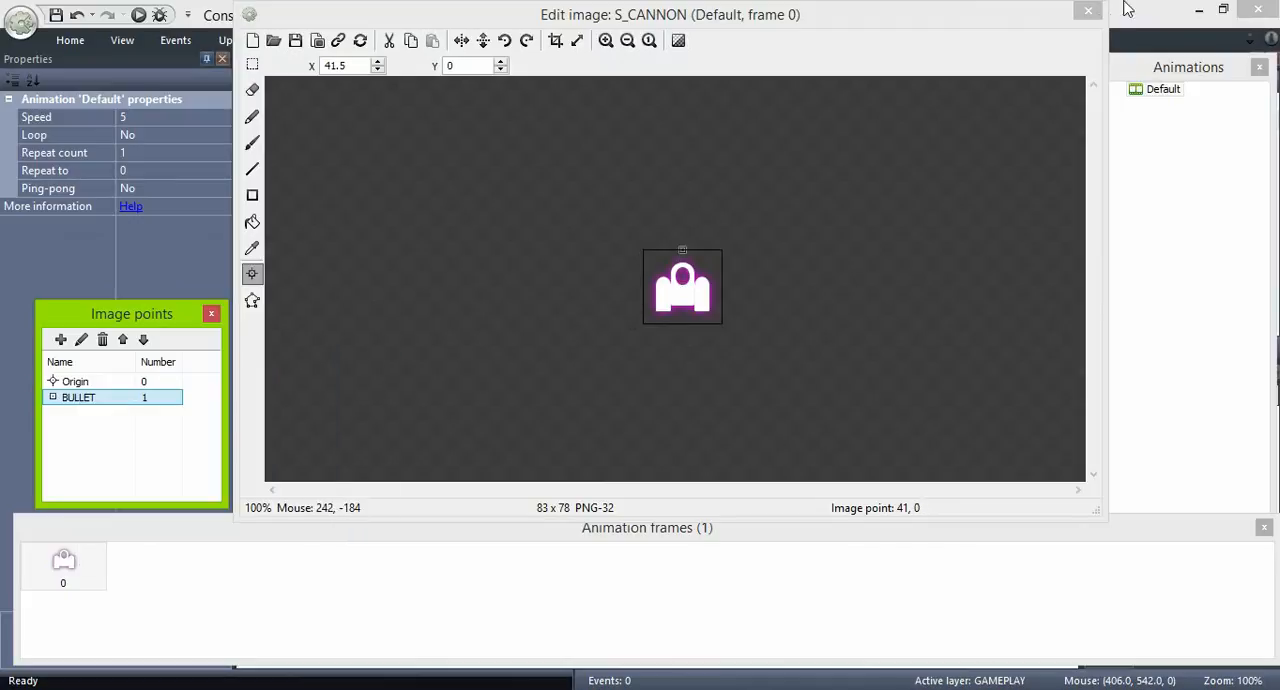
pyautogui.click(1090, 9)
# - Insert a Keyboard object into the project
pyautogui.click(387, 213)
pyautogui.rightClick(387, 215)
pyautogui.click(450, 225)
pyautogui.scroll(-3, 531, 397)
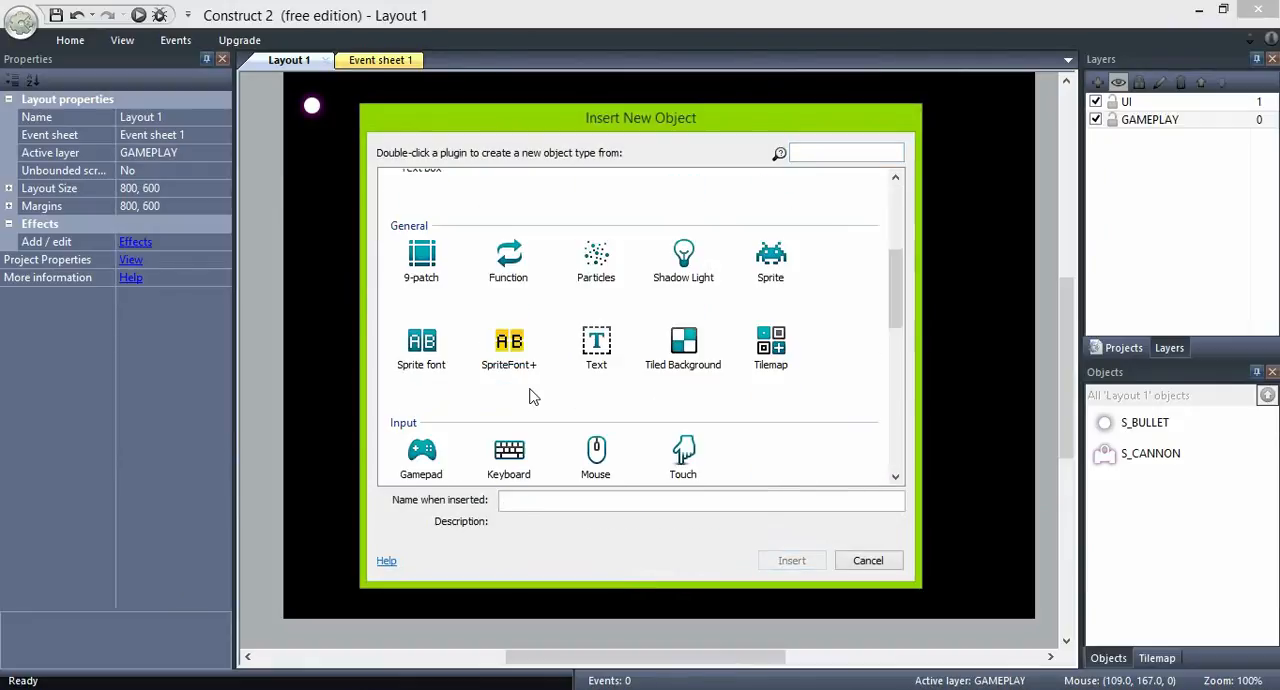
pyautogui.scroll(-1, 531, 397)
pyautogui.click(523, 333)
pyautogui.click(789, 560)
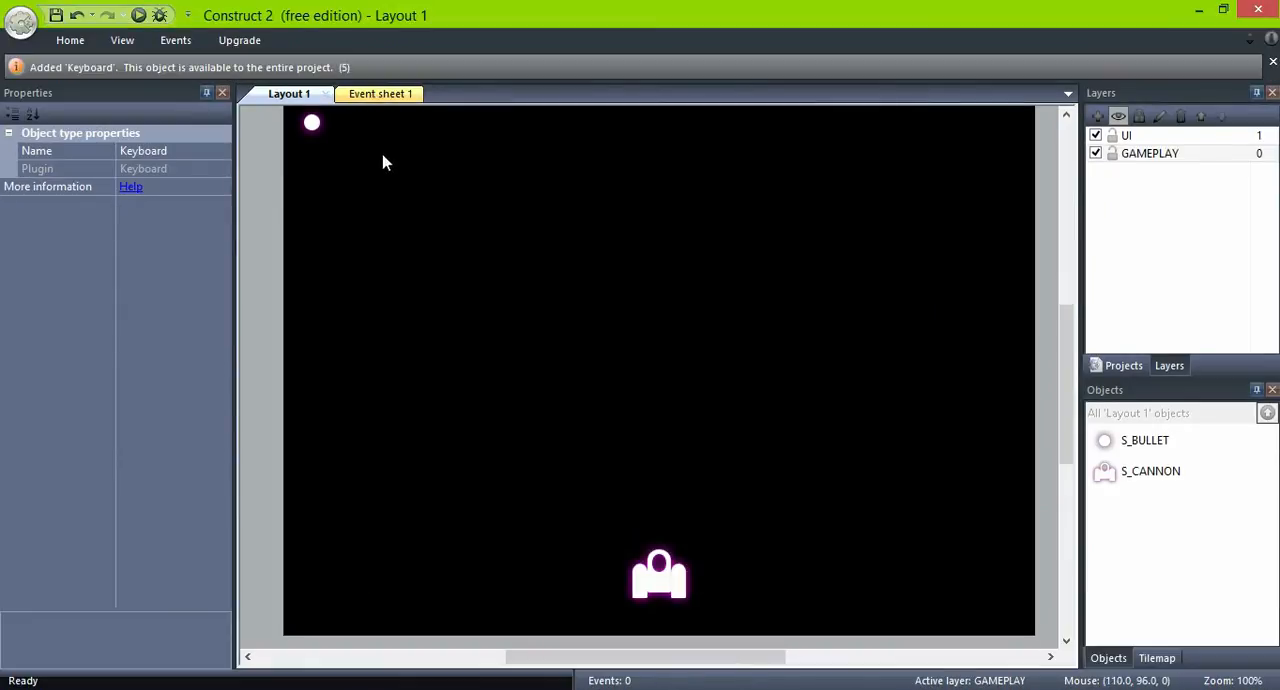
# - Add a System On start of layout event to Event sheet 1
pyautogui.click(377, 94)
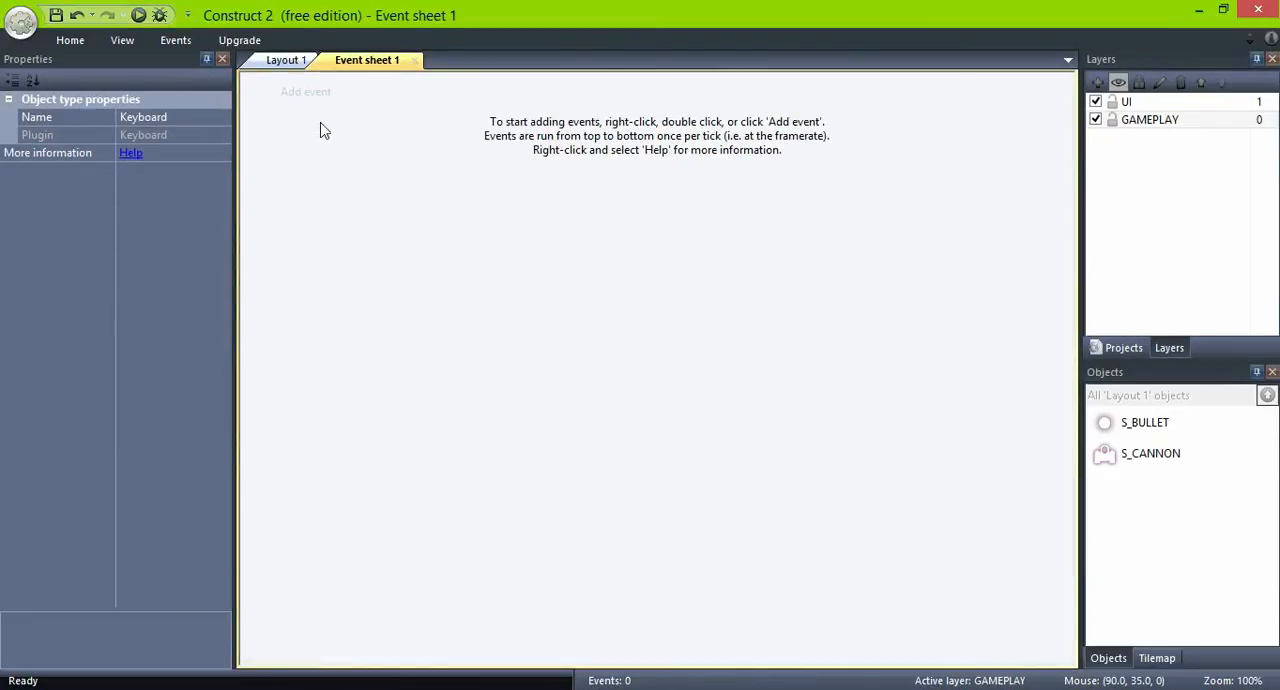
pyautogui.click(310, 96)
pyautogui.doubleClick(786, 100)
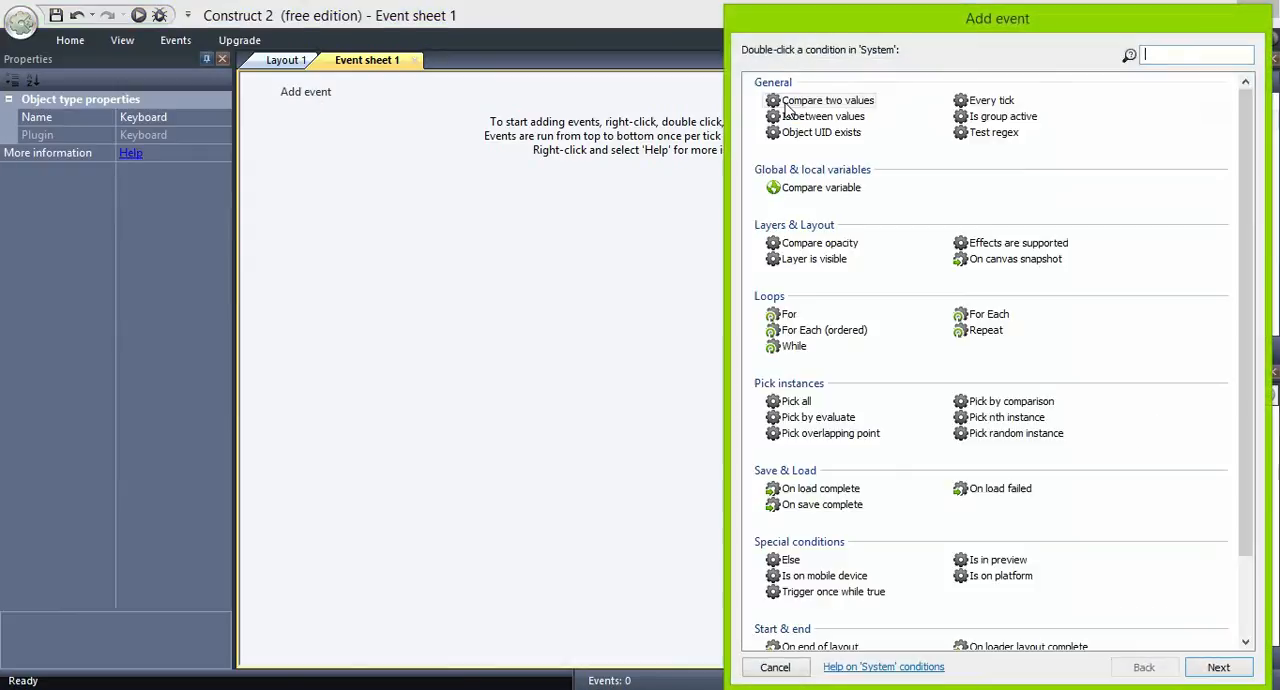
pyautogui.scroll(-2, 886, 472)
pyautogui.click(841, 416)
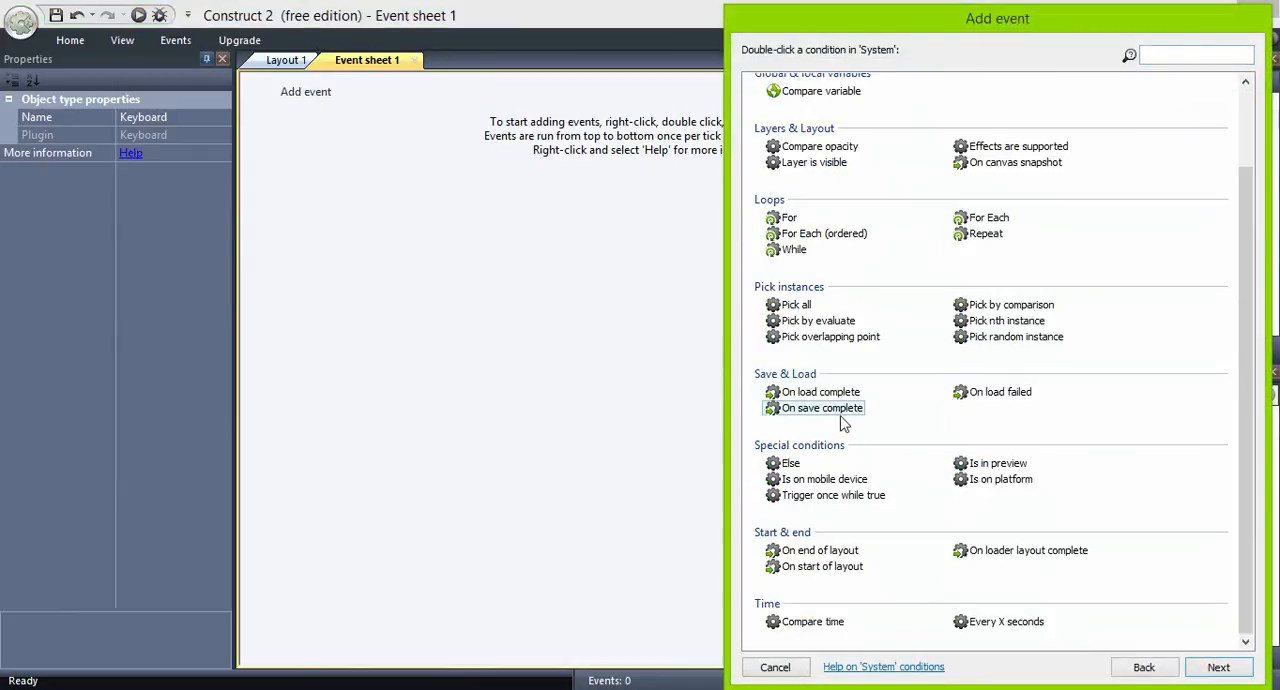
pyautogui.doubleClick(818, 567)
# - Add an action to the On start of layout event that destroys S_BULLET
pyautogui.click(536, 100)
pyautogui.doubleClick(884, 100)
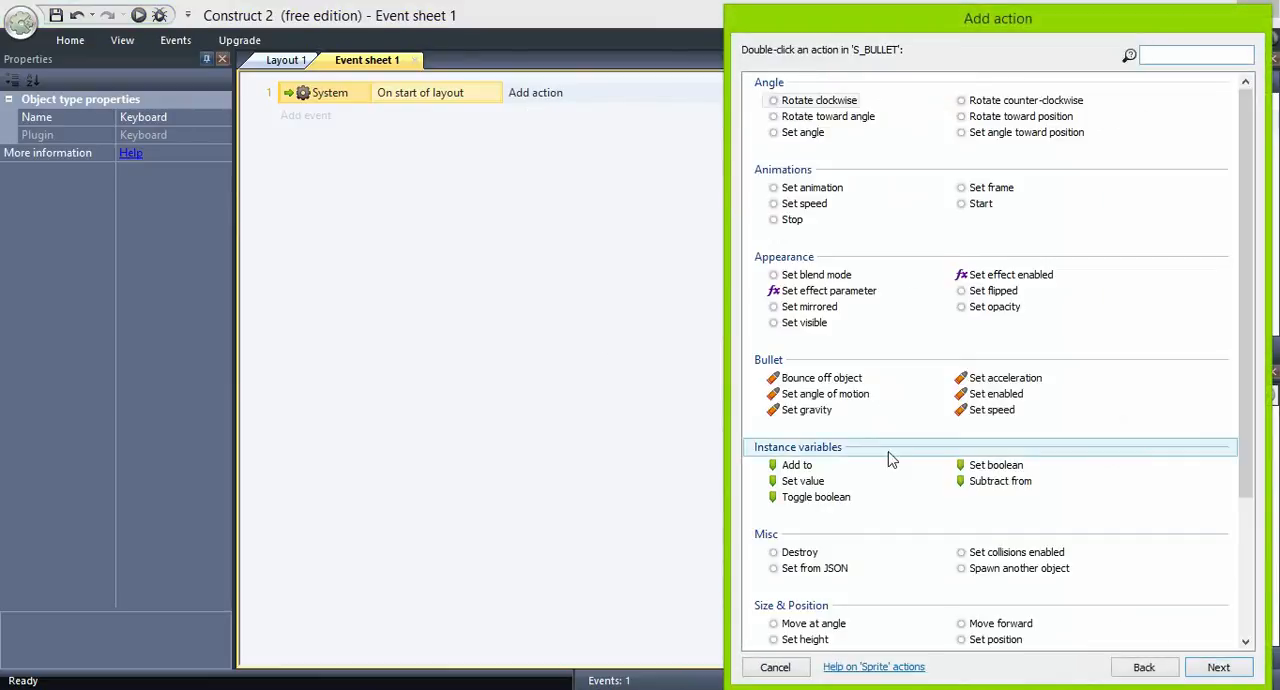
pyautogui.scroll(-3, 909, 555)
pyautogui.doubleClick(799, 360)
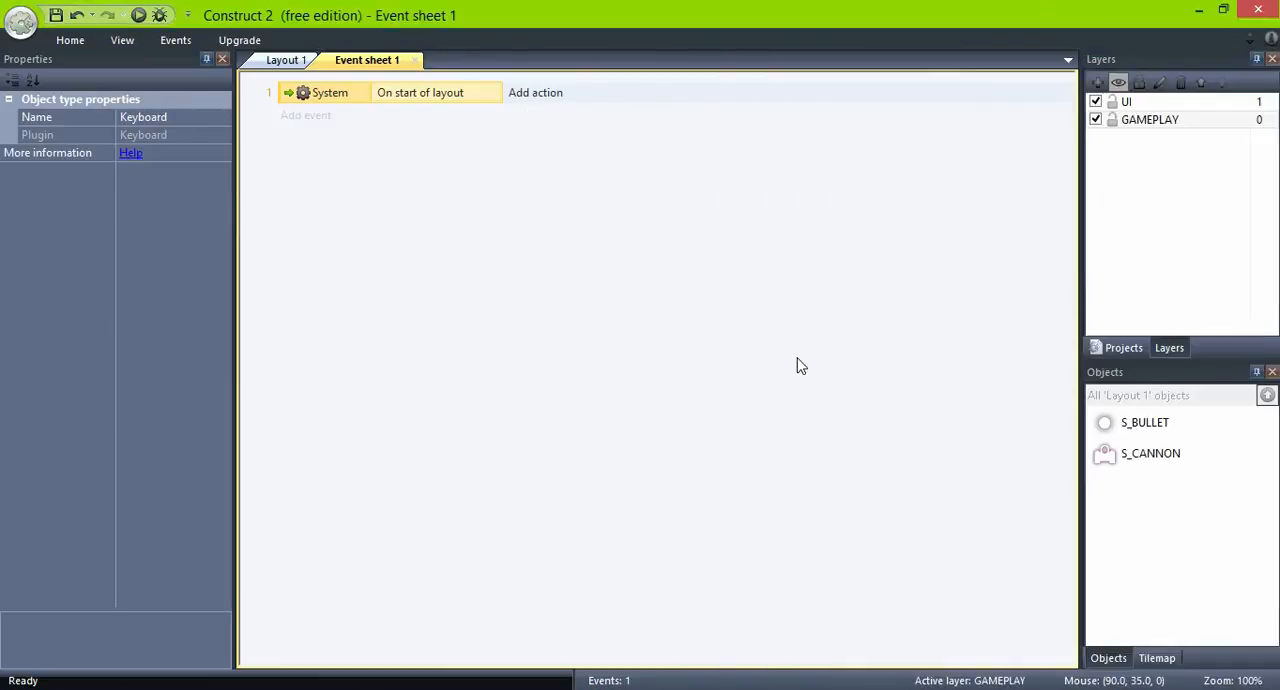
# - Add a Keyboard On key pressed event for the Space key
pyautogui.click(308, 137)
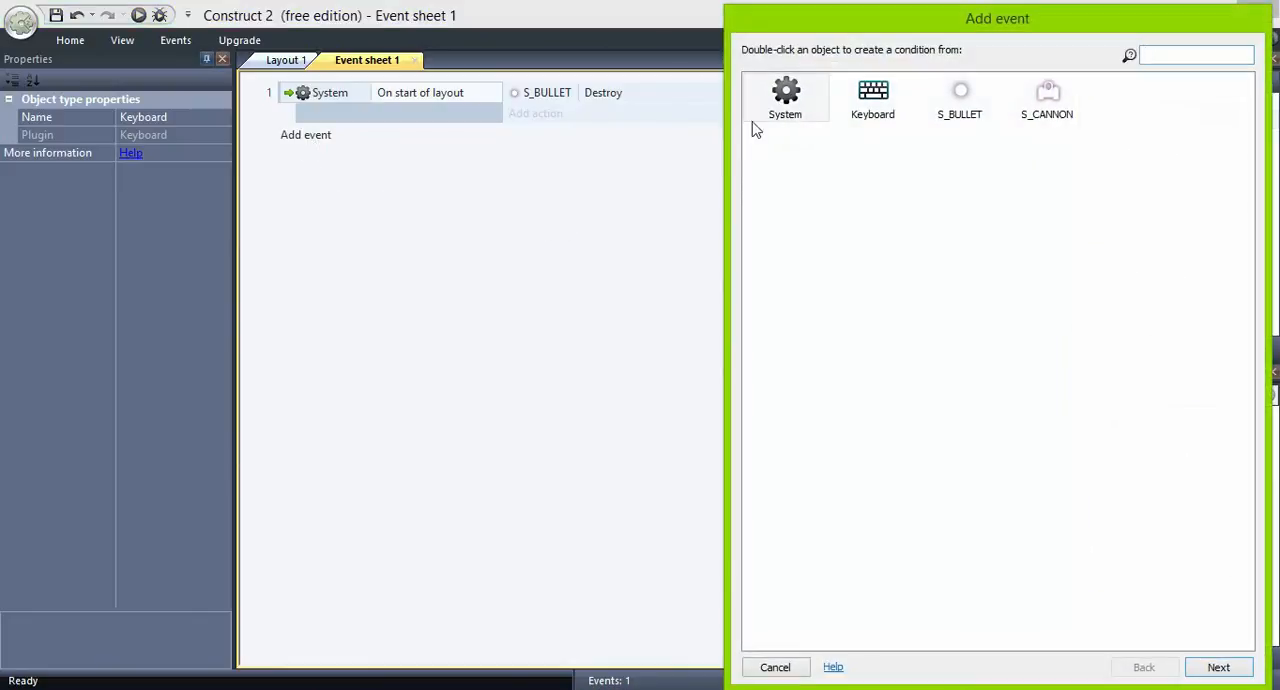
pyautogui.doubleClick(870, 95)
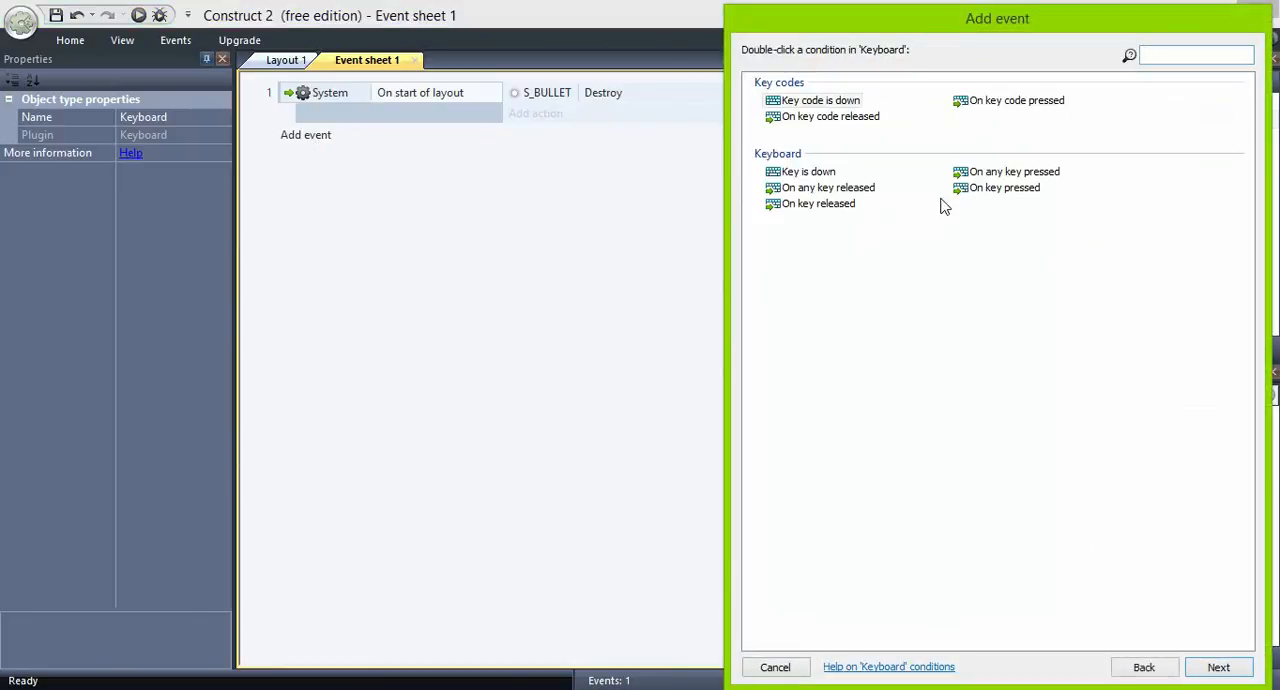
pyautogui.doubleClick(1000, 188)
pyautogui.click(557, 150)
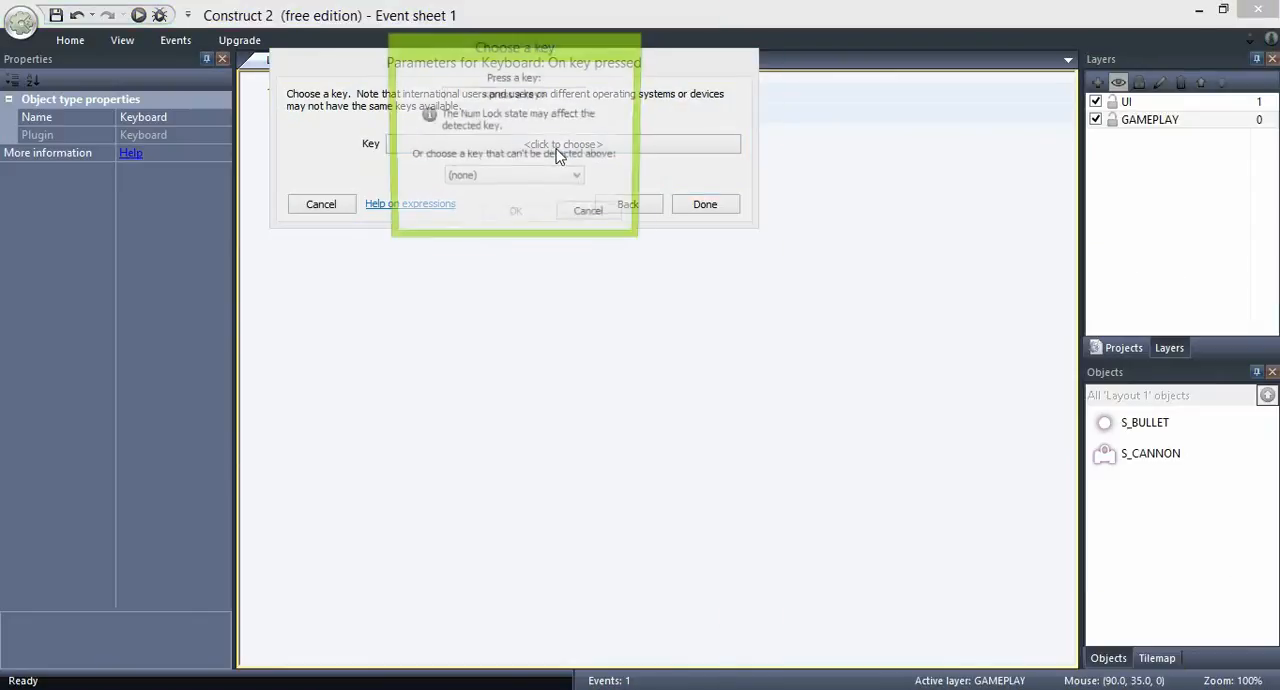
pyautogui.press('space')
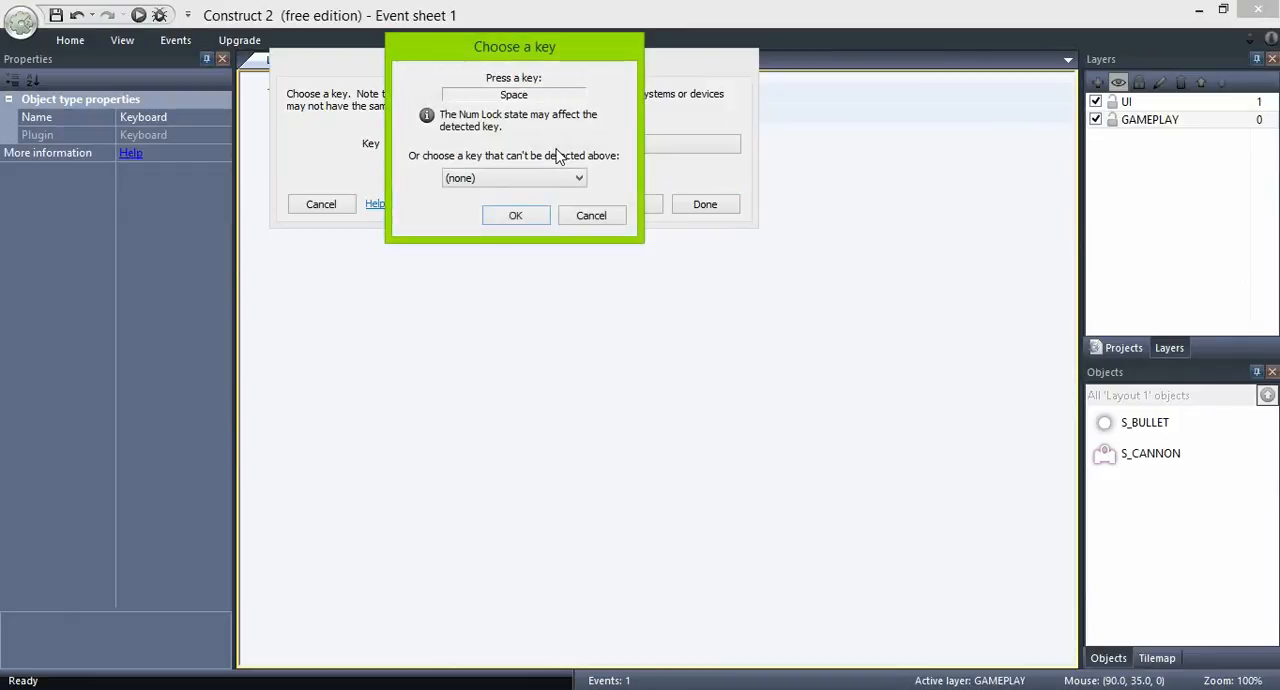
pyautogui.click(511, 219)
pyautogui.click(700, 205)
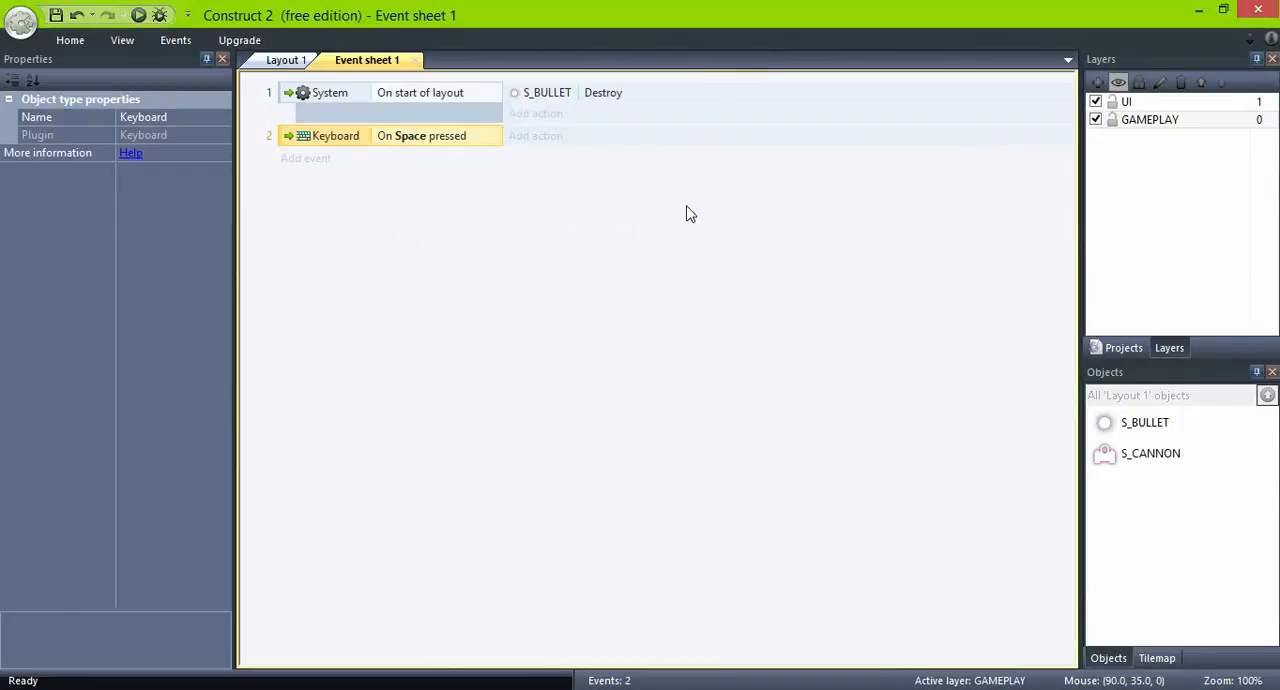
# - Add a Spawn another object action to the Space event so S_CANNON spawns S_BULLET on layer 0 at image point "BULLET"
pyautogui.click(543, 138)
pyautogui.doubleClick(955, 104)
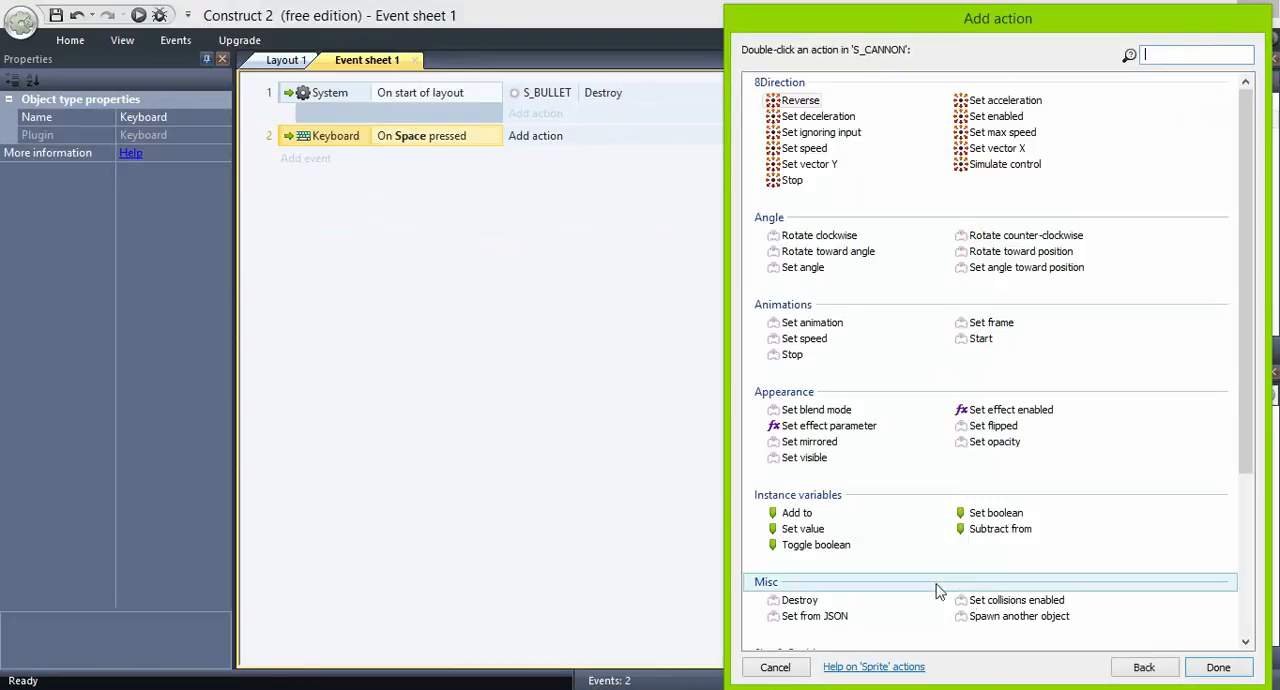
pyautogui.doubleClick(978, 618)
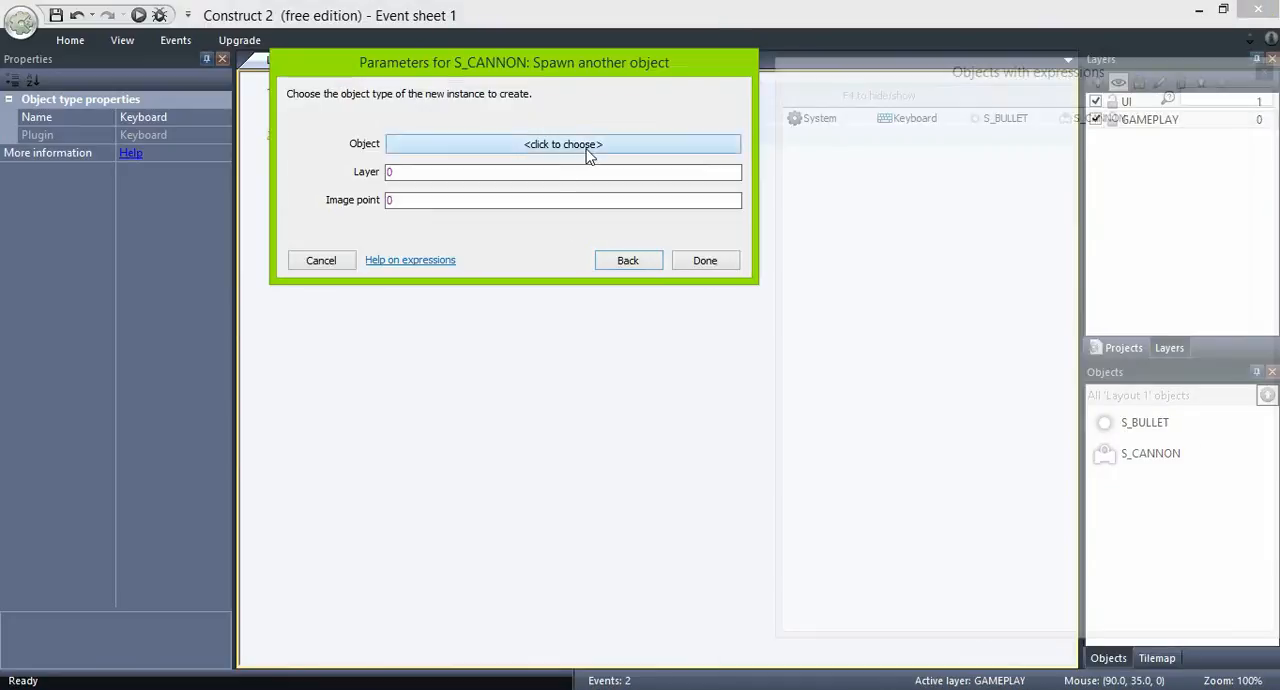
pyautogui.click(588, 146)
pyautogui.doubleClick(259, 296)
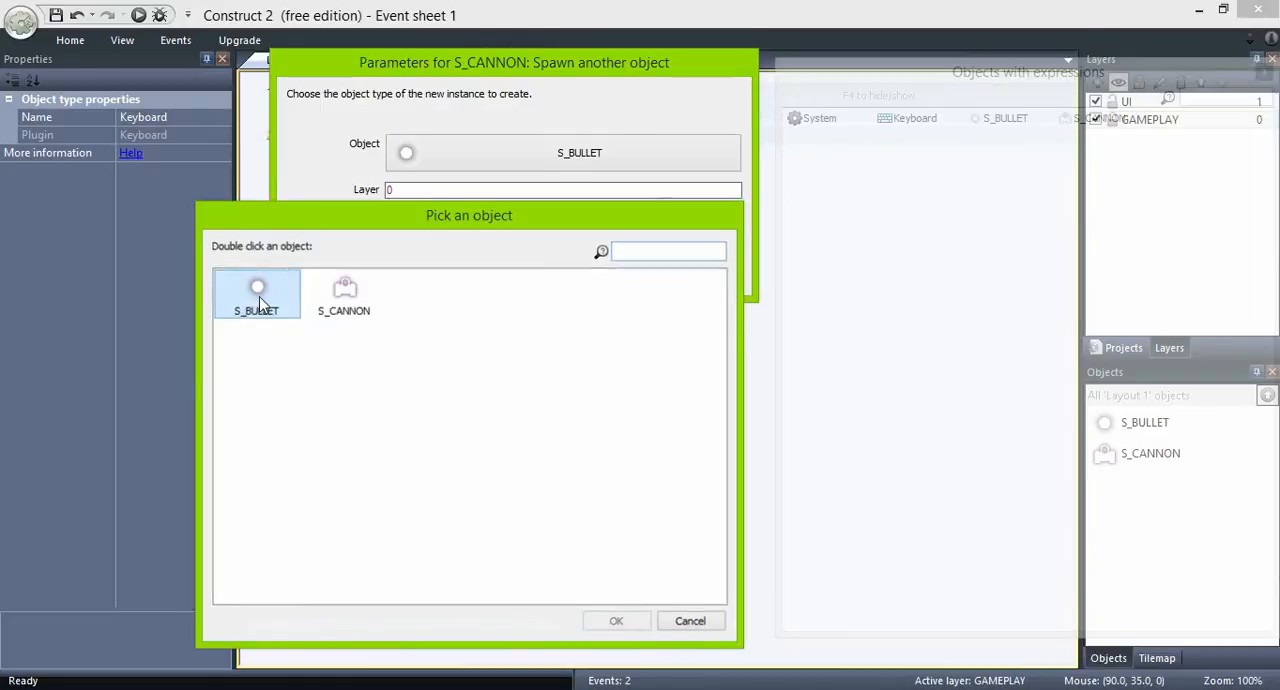
pyautogui.click(409, 218)
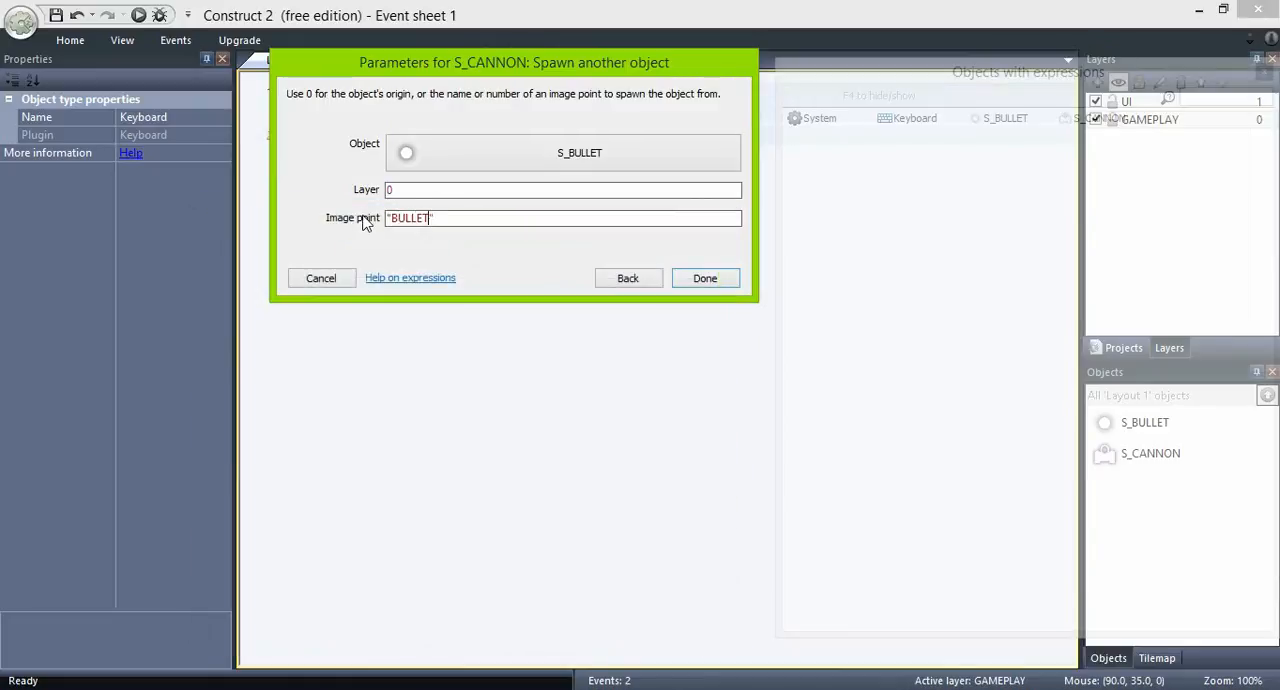
pyautogui.write('"BULLET')
pyautogui.press('Return')
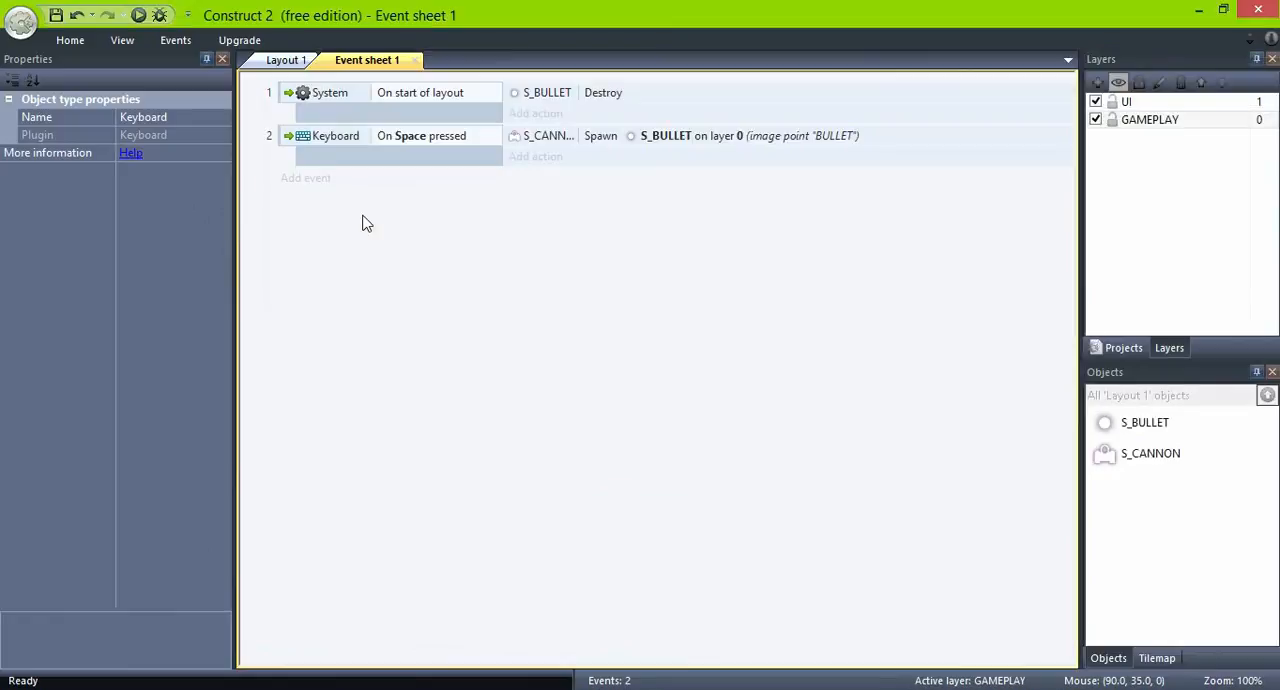
# - Add an action to the Space event that sets S_BULLET's Bullet angle of motion to -90 degrees
pyautogui.click(535, 158)
pyautogui.doubleClick(872, 95)
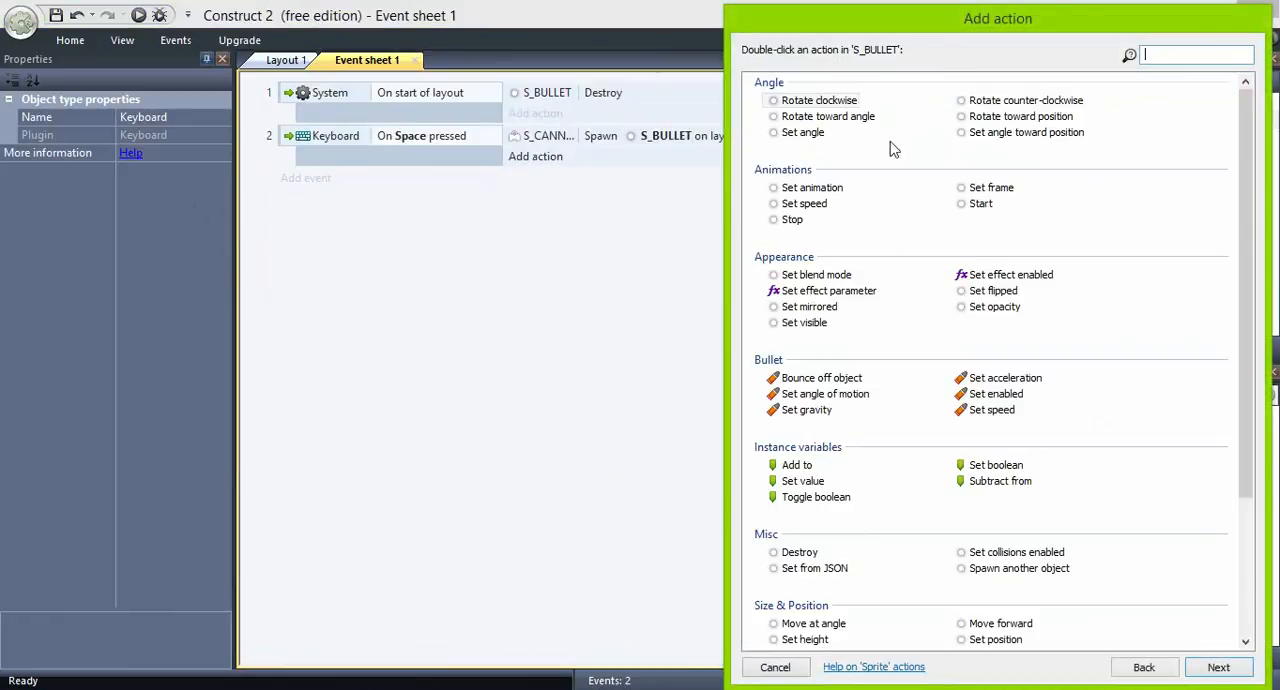
pyautogui.doubleClick(840, 401)
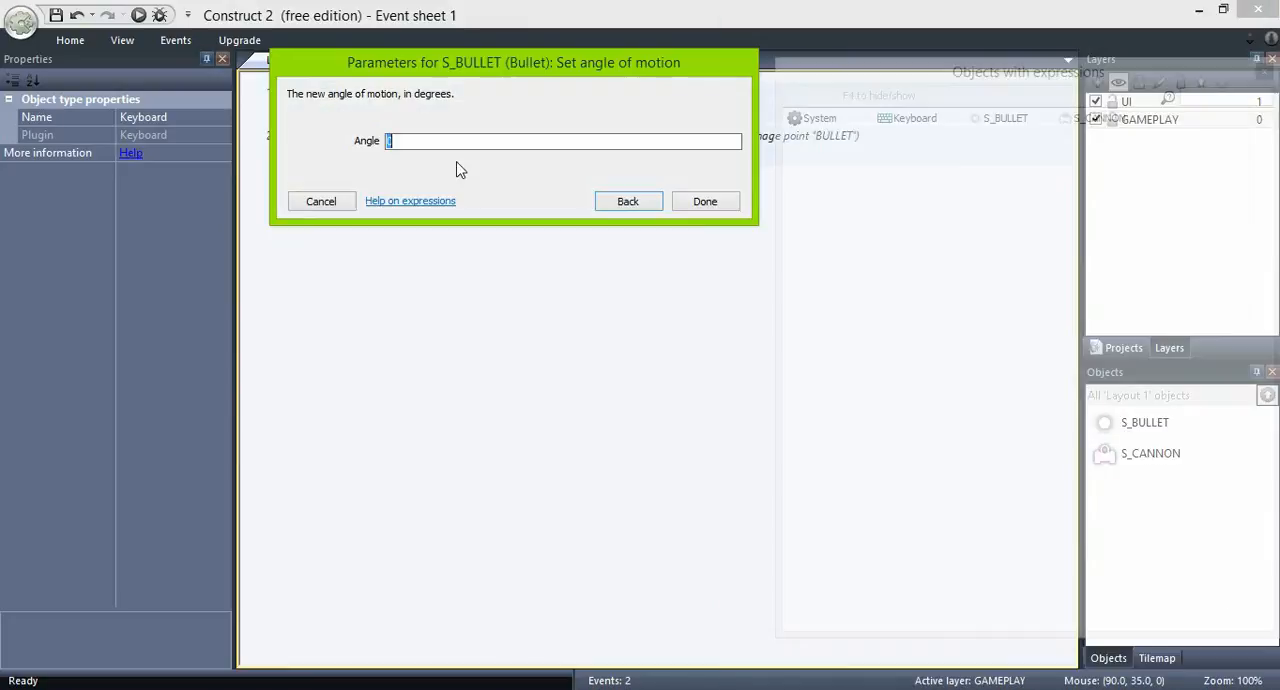
pyautogui.press('Return')
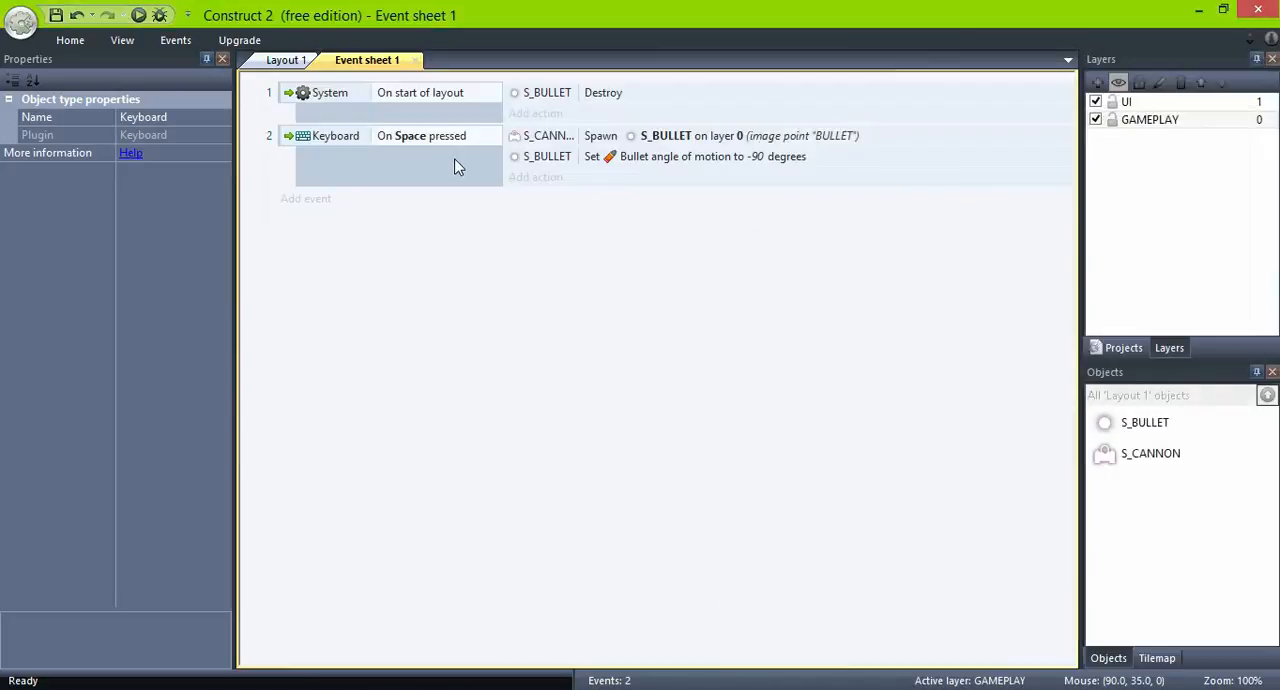
# - Preview the game in the browser, moving the cannon both ways and firing repeated bullets to check their upward motion
pyautogui.click(138, 15)
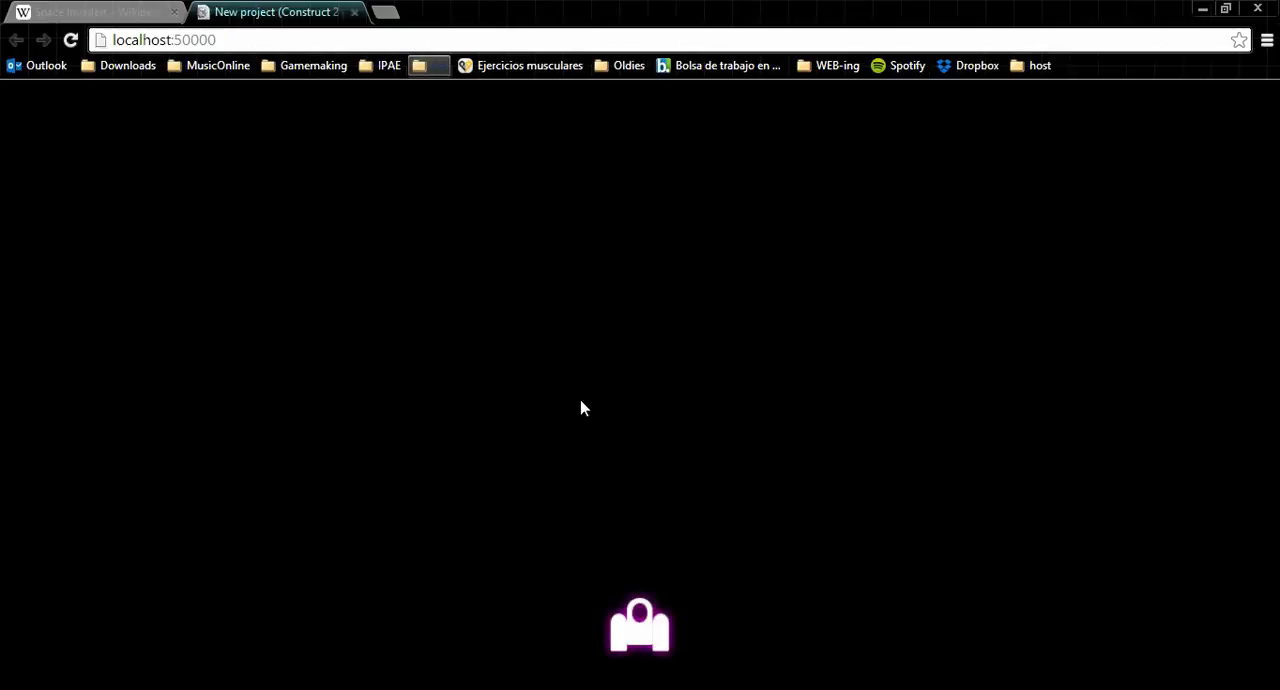
pyautogui.press('Left')
pyautogui.press('Right')
pyautogui.press('space')
pyautogui.press('Left')
pyautogui.press('Left')
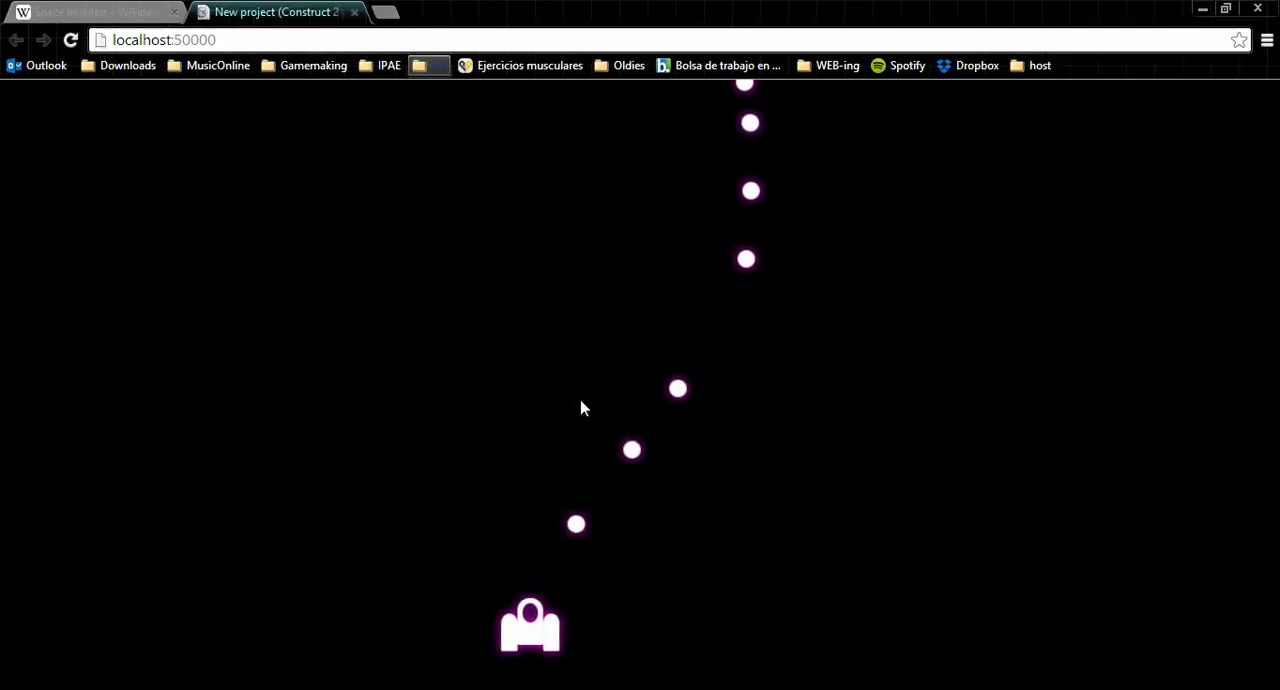
pyautogui.press('Right')
pyautogui.press('space')
pyautogui.press('space')
pyautogui.press('space')
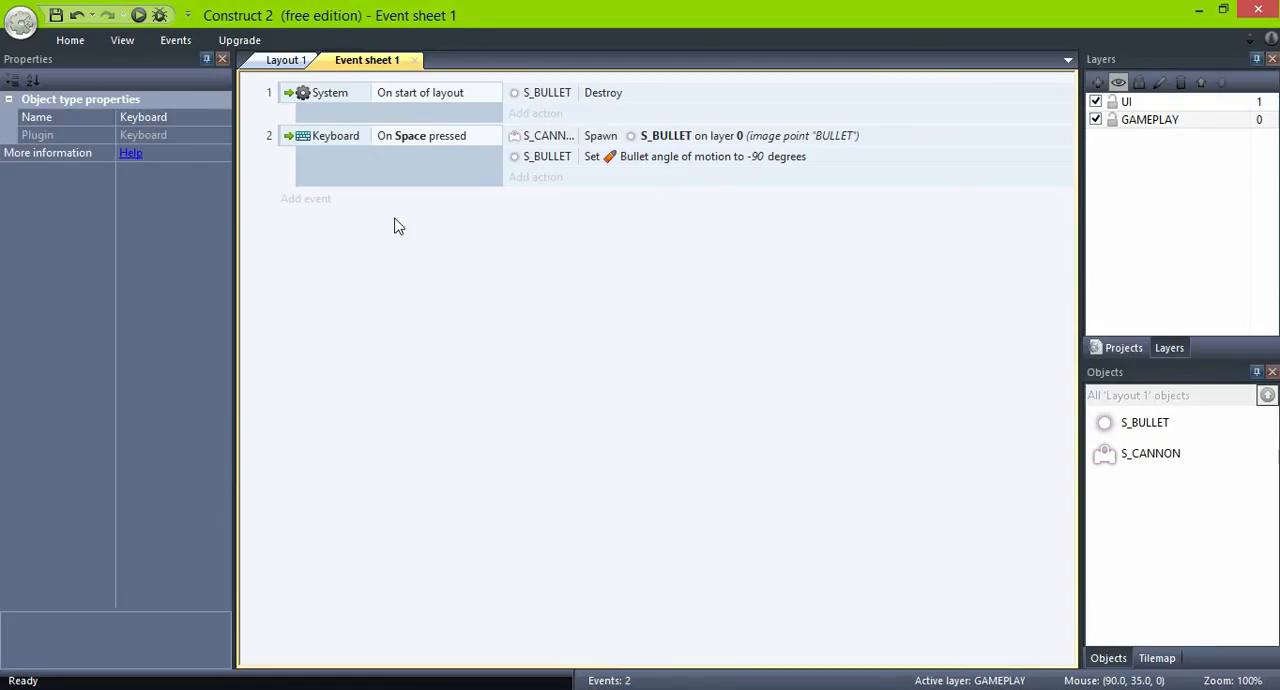
# - Add a Boolean instance variable named TRIGGER with initial value true to S_CANNON in Layout 1
pyautogui.click(288, 60)
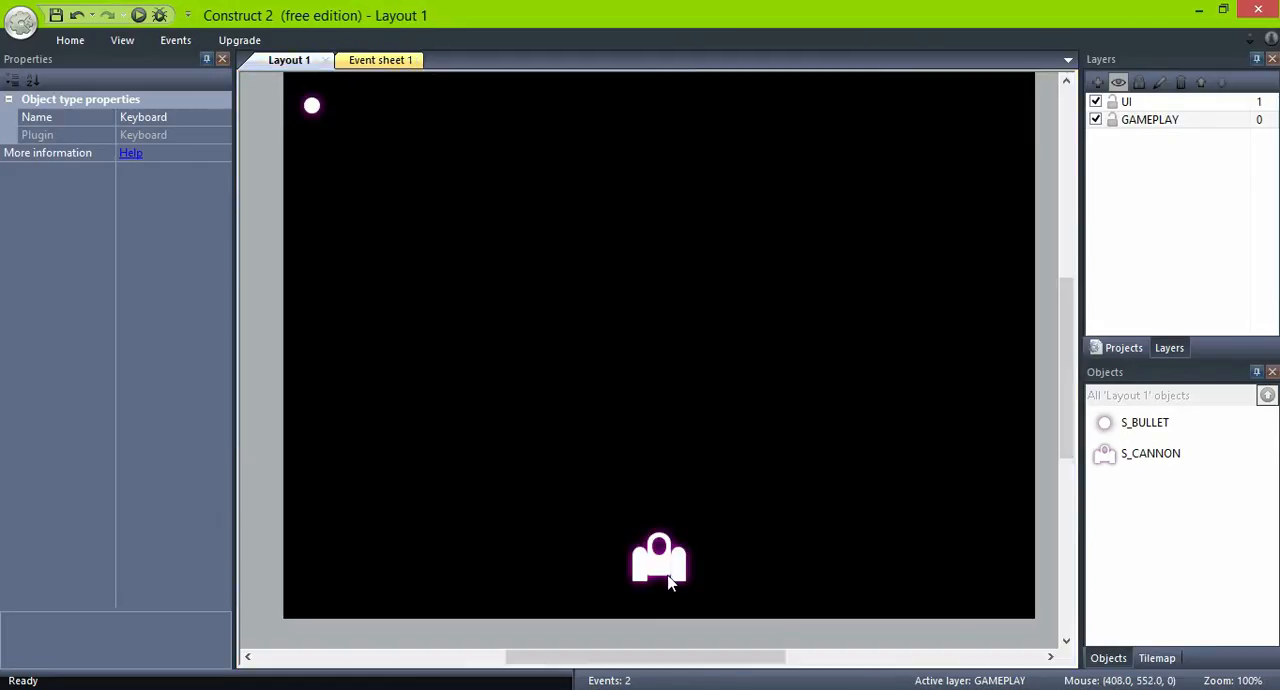
pyautogui.click(668, 575)
pyautogui.click(135, 316)
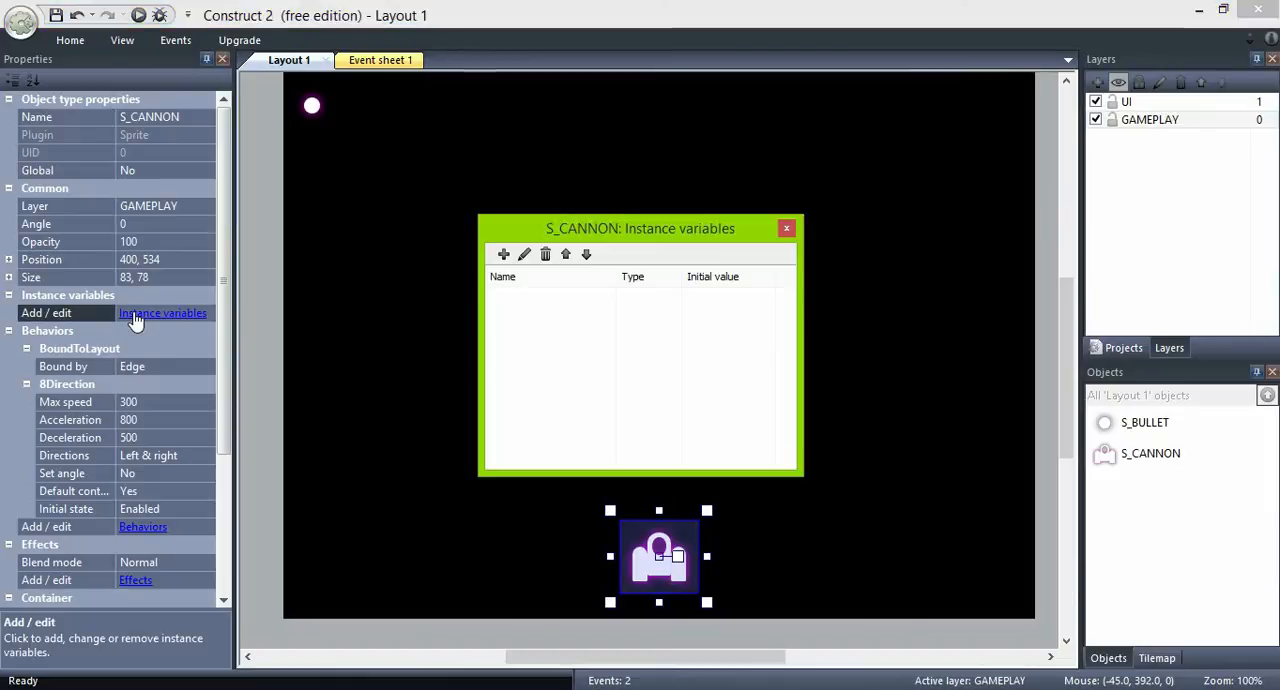
pyautogui.click(504, 253)
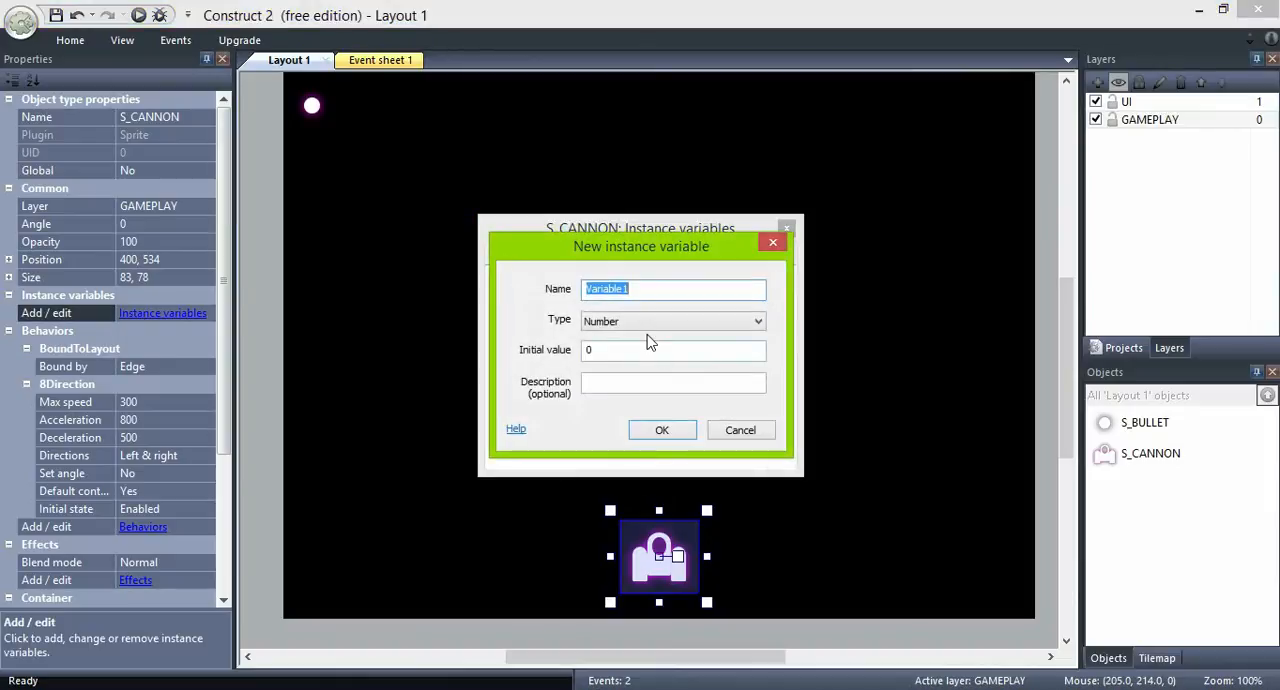
pyautogui.write('TRIGGER')
pyautogui.click(662, 324)
pyautogui.click(672, 334)
pyautogui.click(670, 330)
pyautogui.click(646, 348)
pyautogui.doubleClick(573, 356)
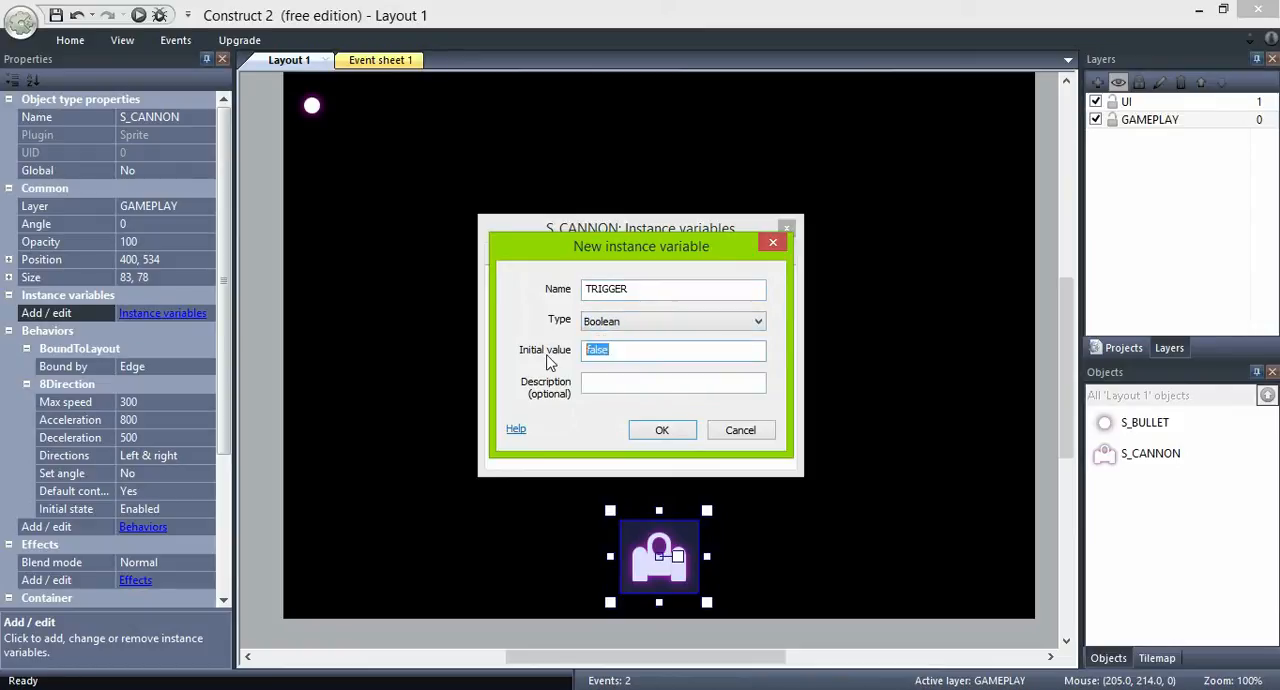
pyautogui.press('Return')
pyautogui.click(786, 228)
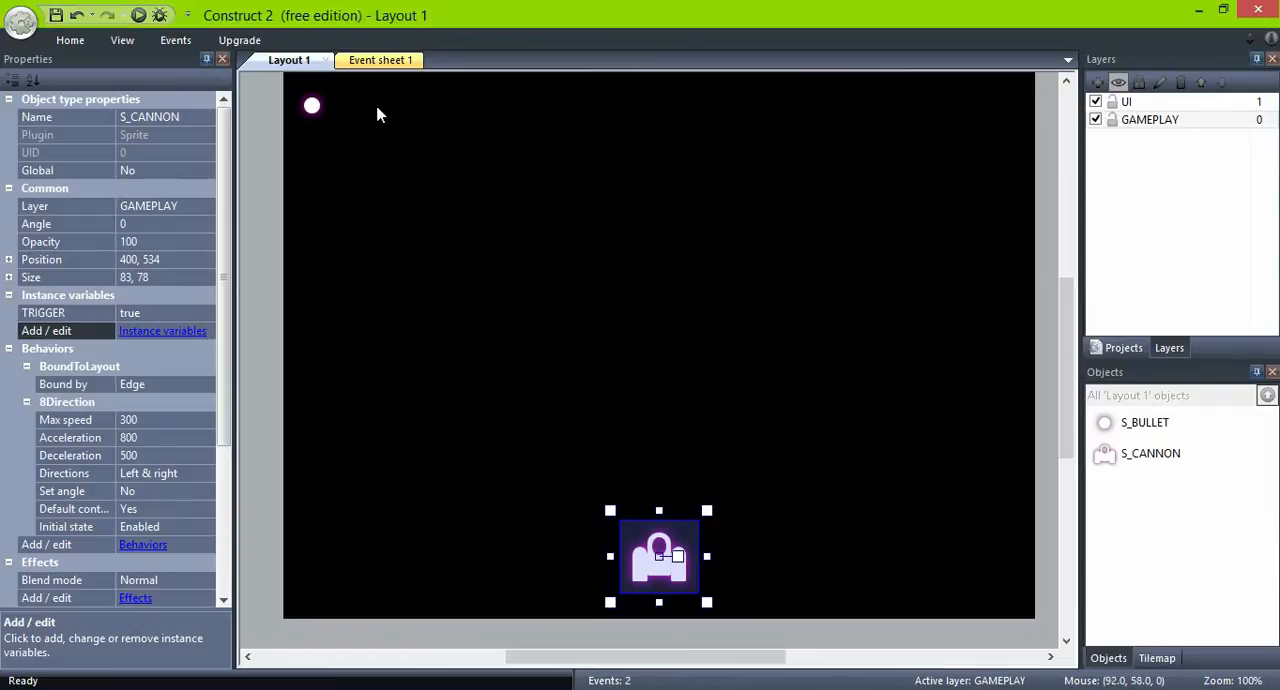
# - Add a Set boolean action to the On start of layout event that sets S_CANNON's TRIGGER to True
pyautogui.click(383, 62)
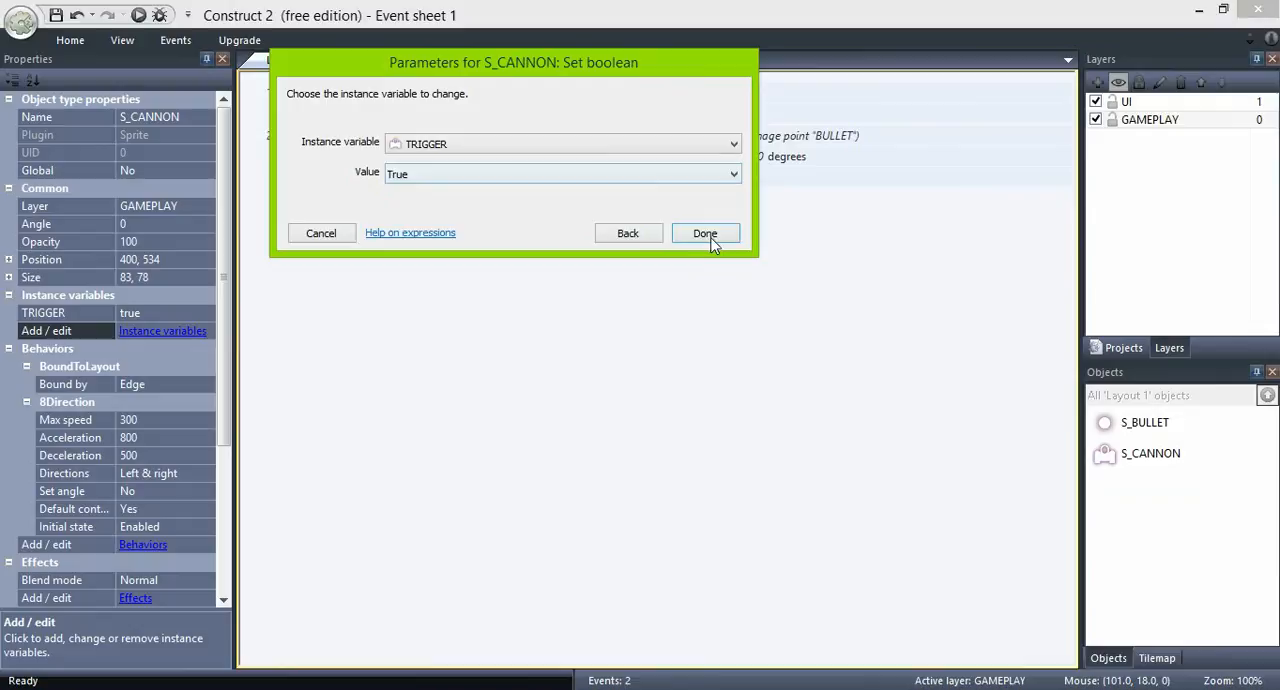
pyautogui.click(705, 234)
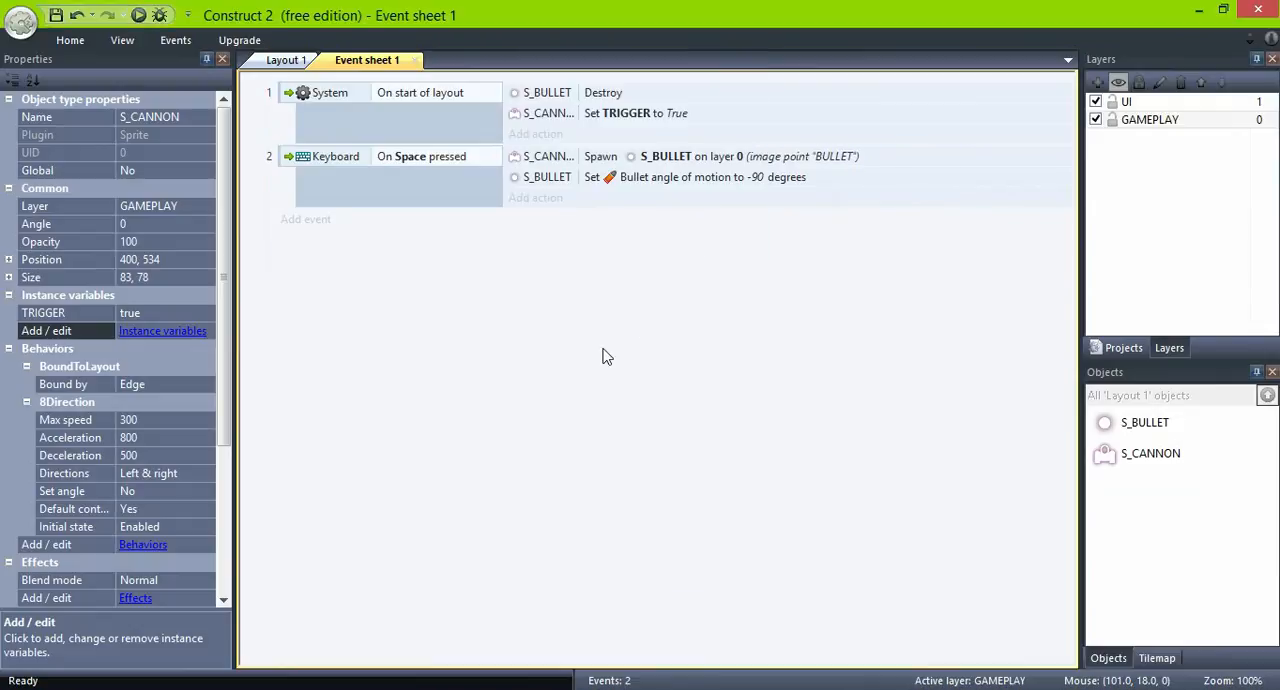
# - Add a second condition to the Space event that tests whether S_CANNON's boolean instance variable TRIGGER is set
pyautogui.click(401, 187)
pyautogui.rightClick(401, 187)
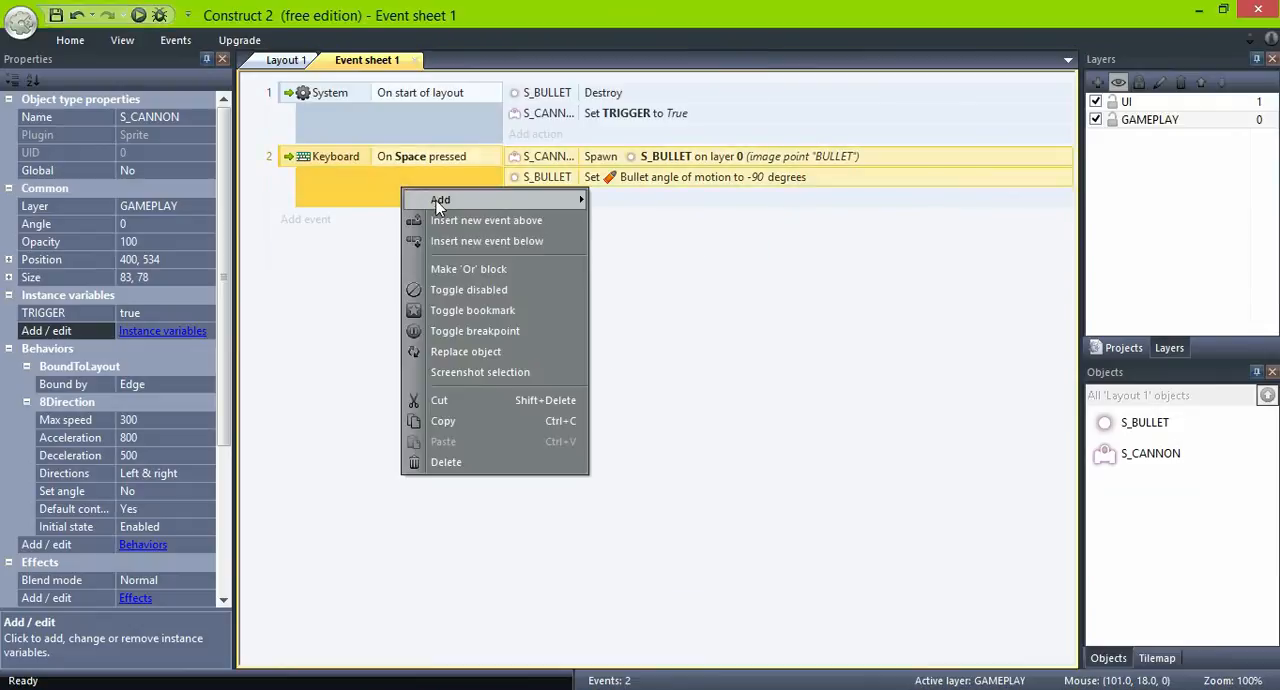
pyautogui.moveTo(500, 207)
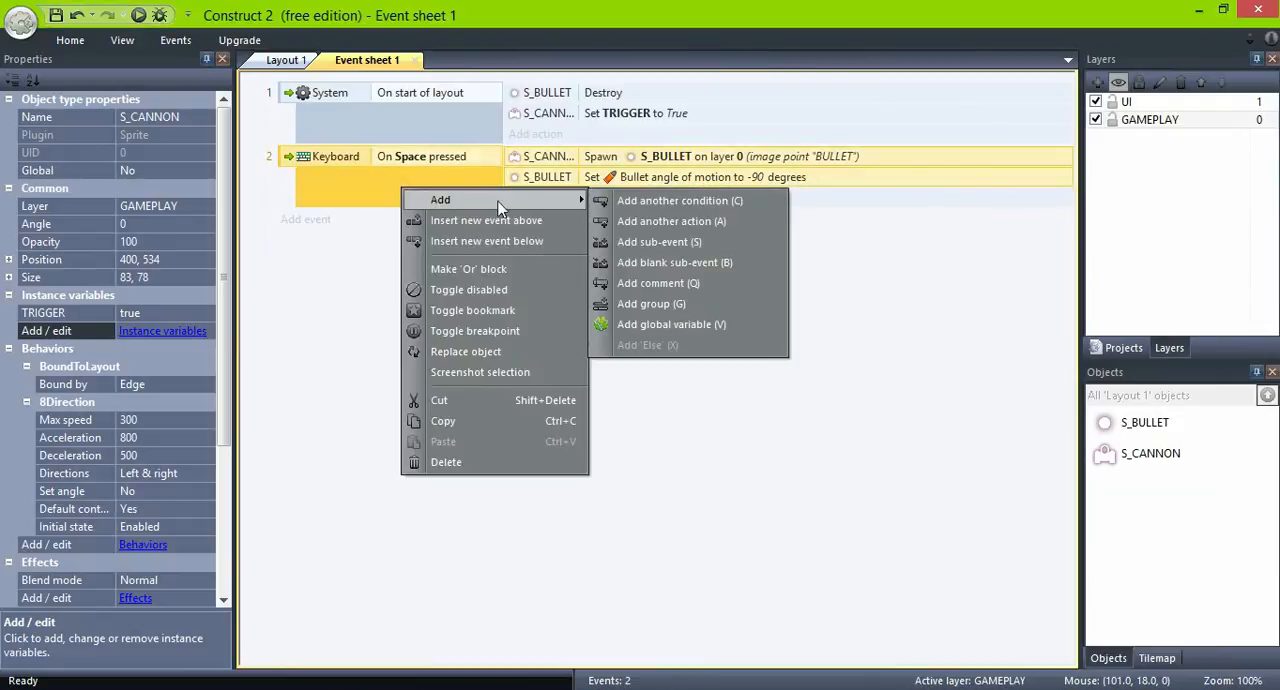
pyautogui.click(670, 201)
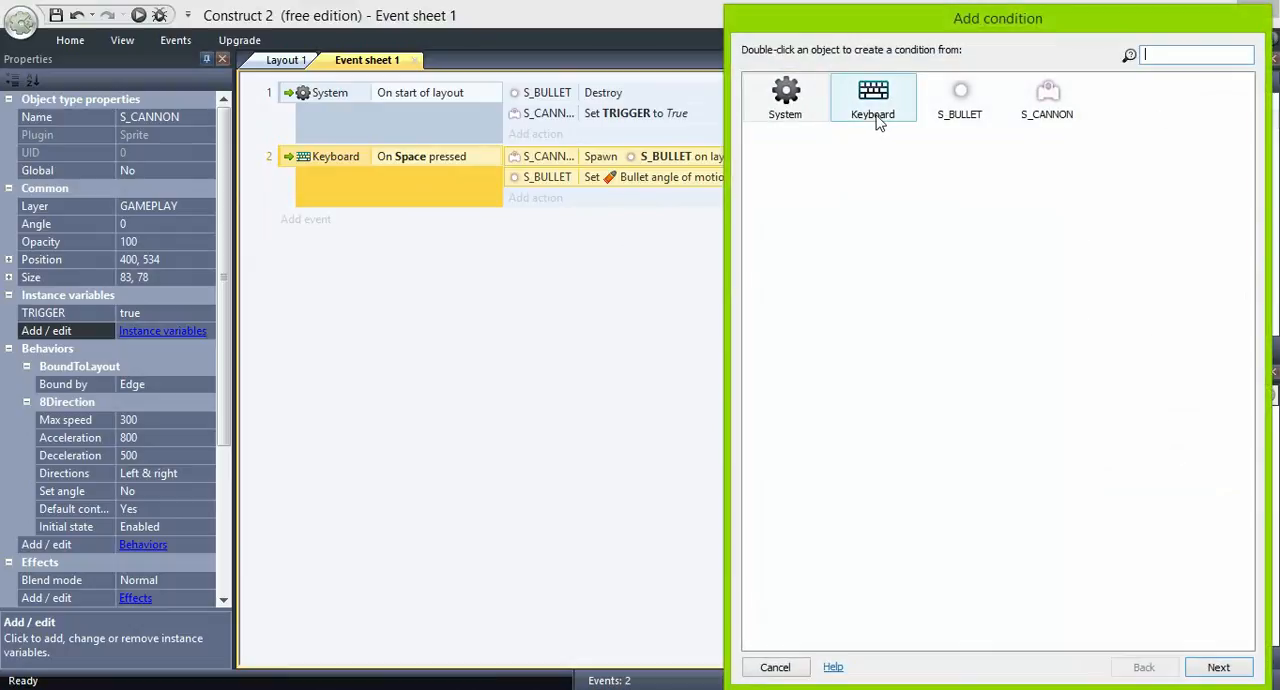
pyautogui.doubleClick(1047, 100)
pyautogui.doubleClick(1005, 448)
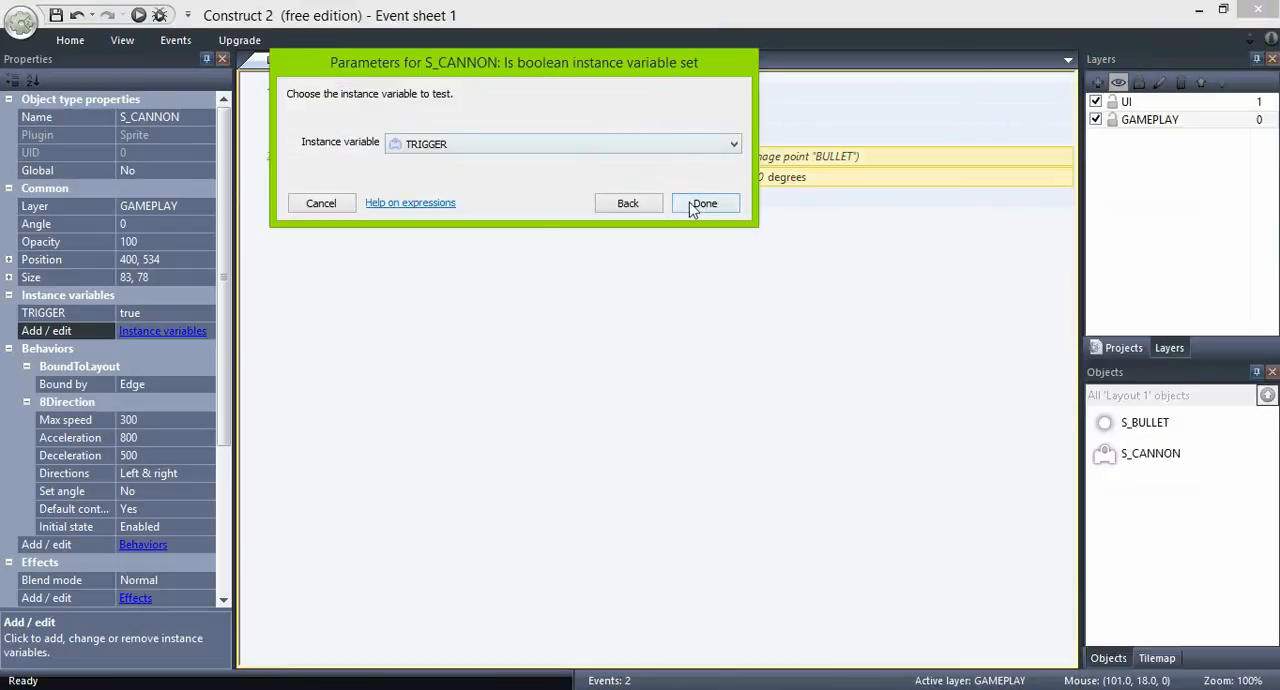
pyautogui.click(700, 203)
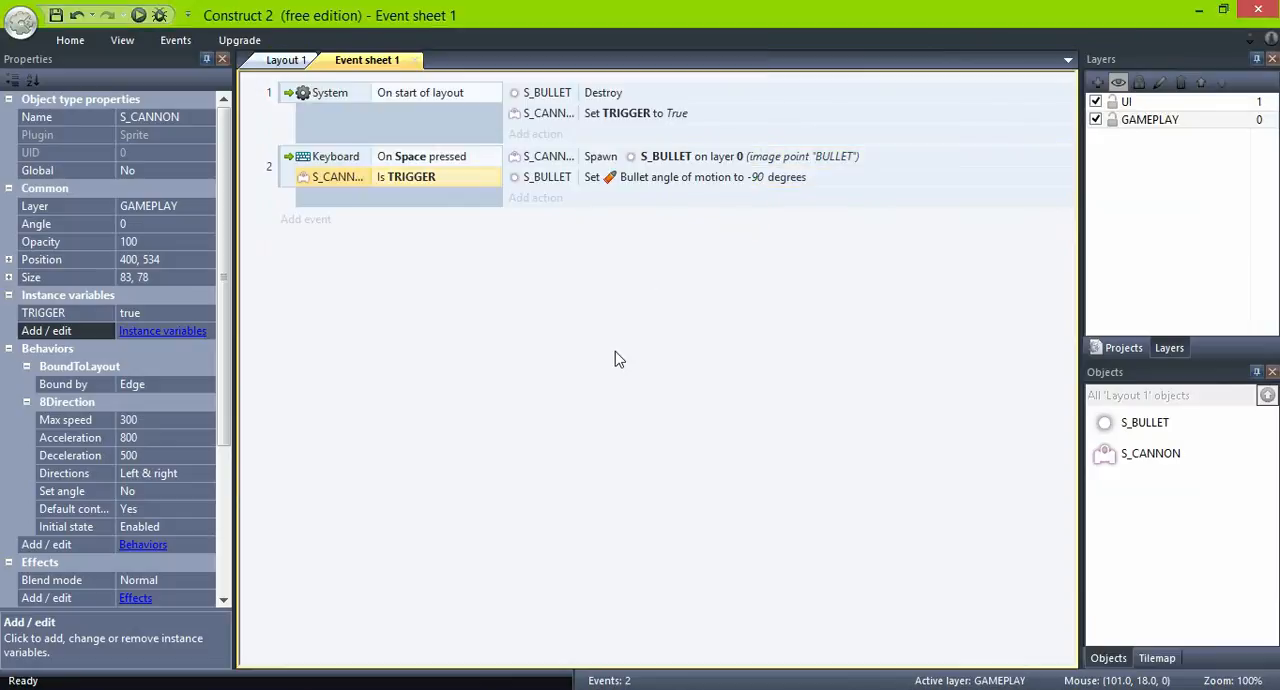
# - Add a Set boolean action to the Space event that sets S_CANNON's TRIGGER to False
pyautogui.click(531, 200)
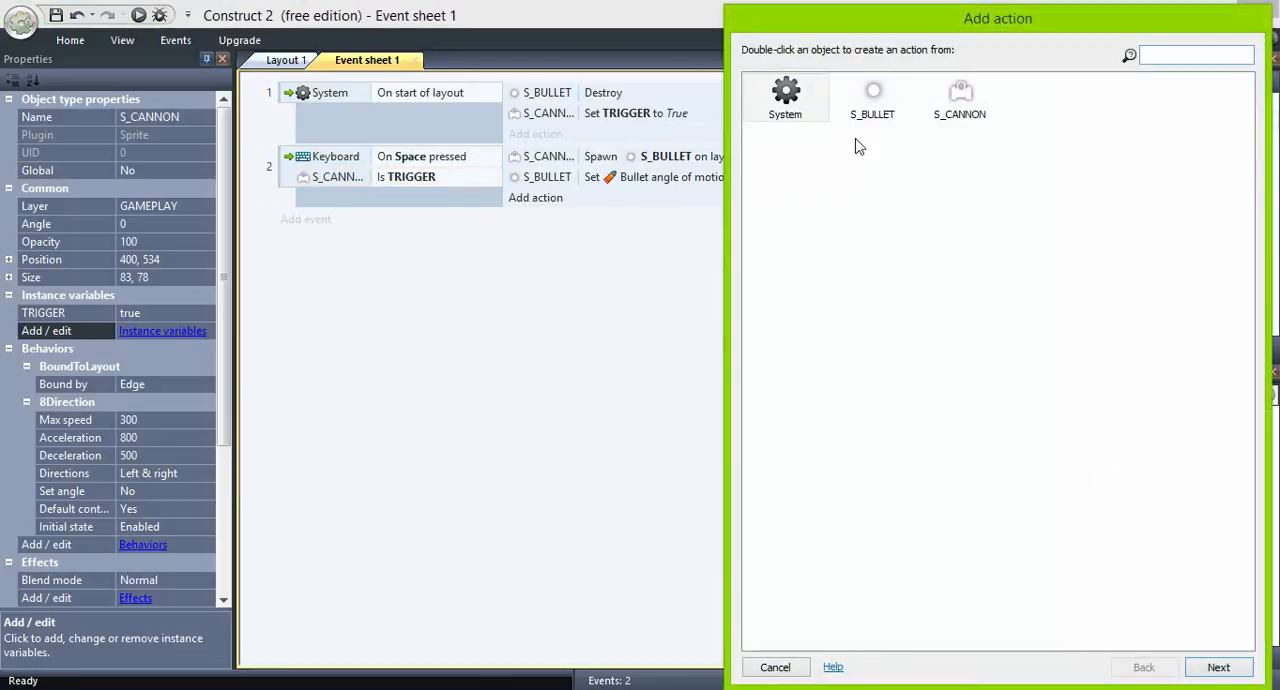
pyautogui.doubleClick(955, 107)
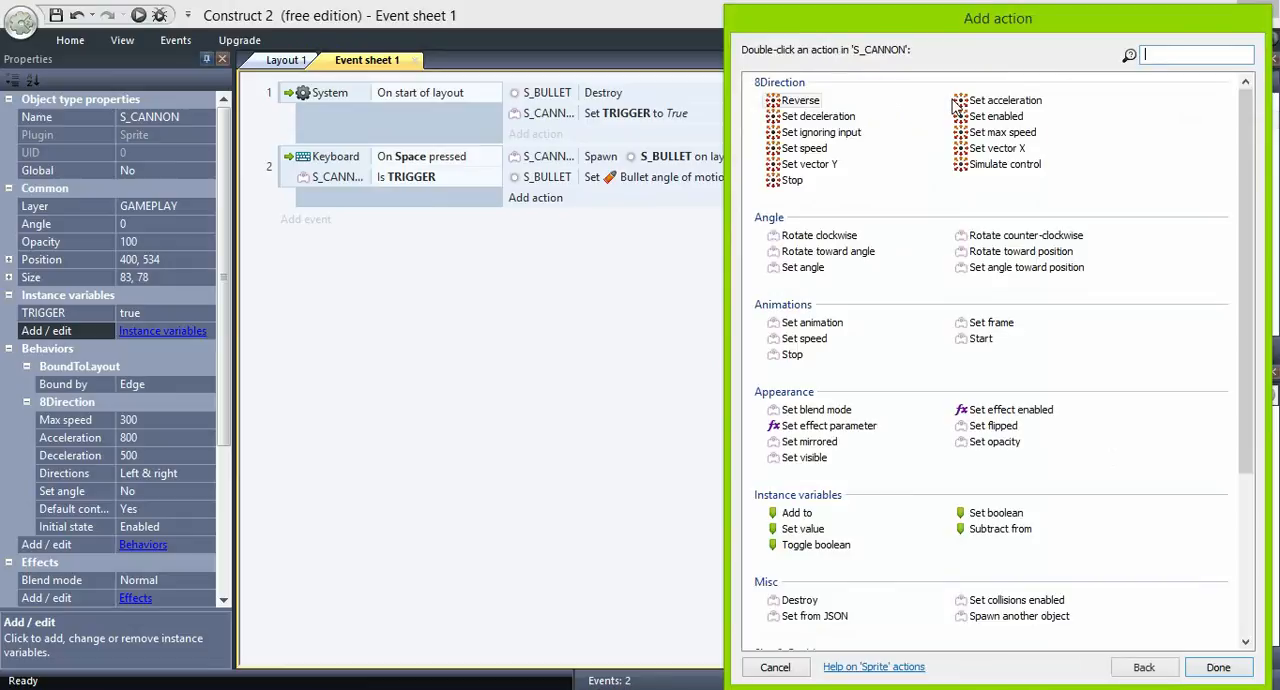
pyautogui.doubleClick(930, 514)
pyautogui.click(460, 174)
pyautogui.click(472, 189)
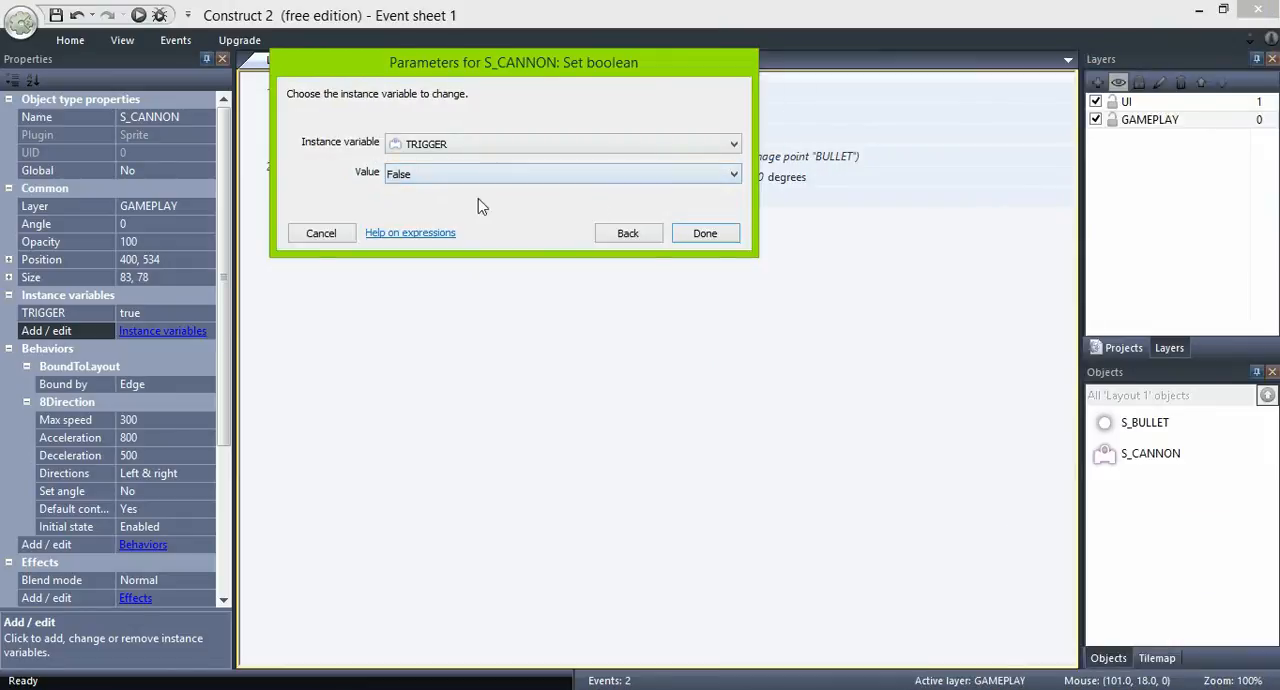
pyautogui.click(697, 235)
# - Preview the game to test firing with the TRIGGER condition while moving the cannon, and return to the event sheet
pyautogui.press('F5')
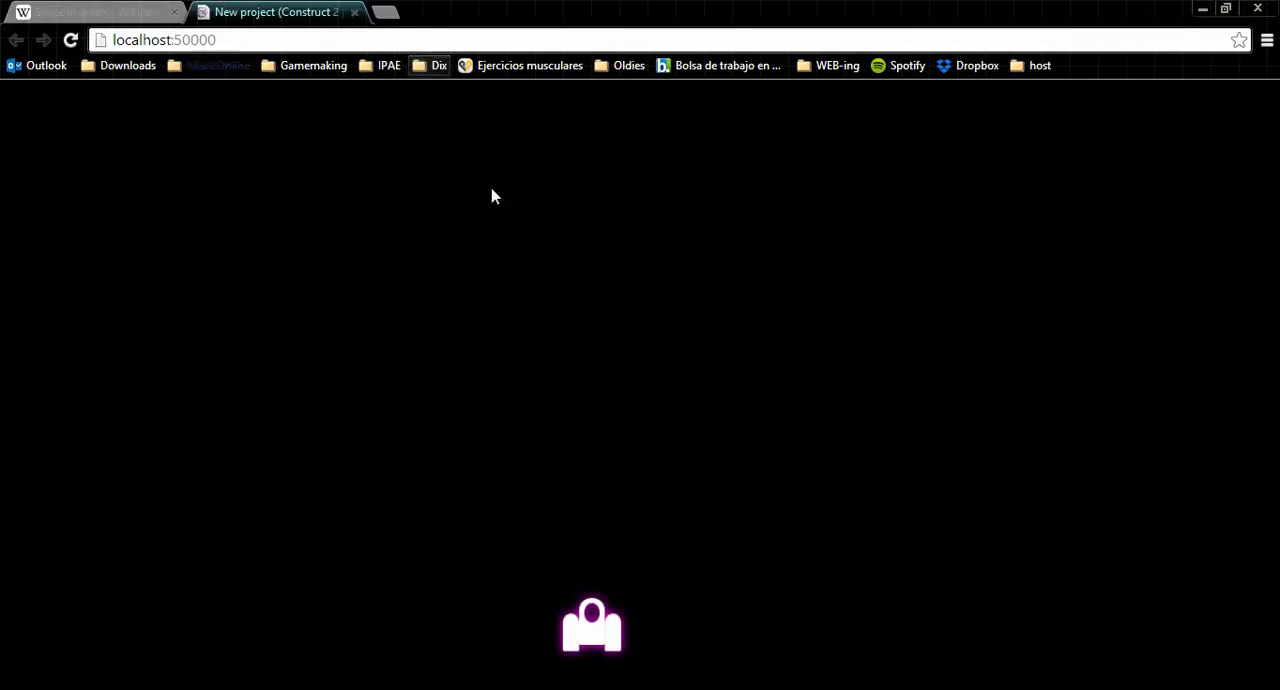
pyautogui.press('Left')
pyautogui.press('space')
pyautogui.press('Right')
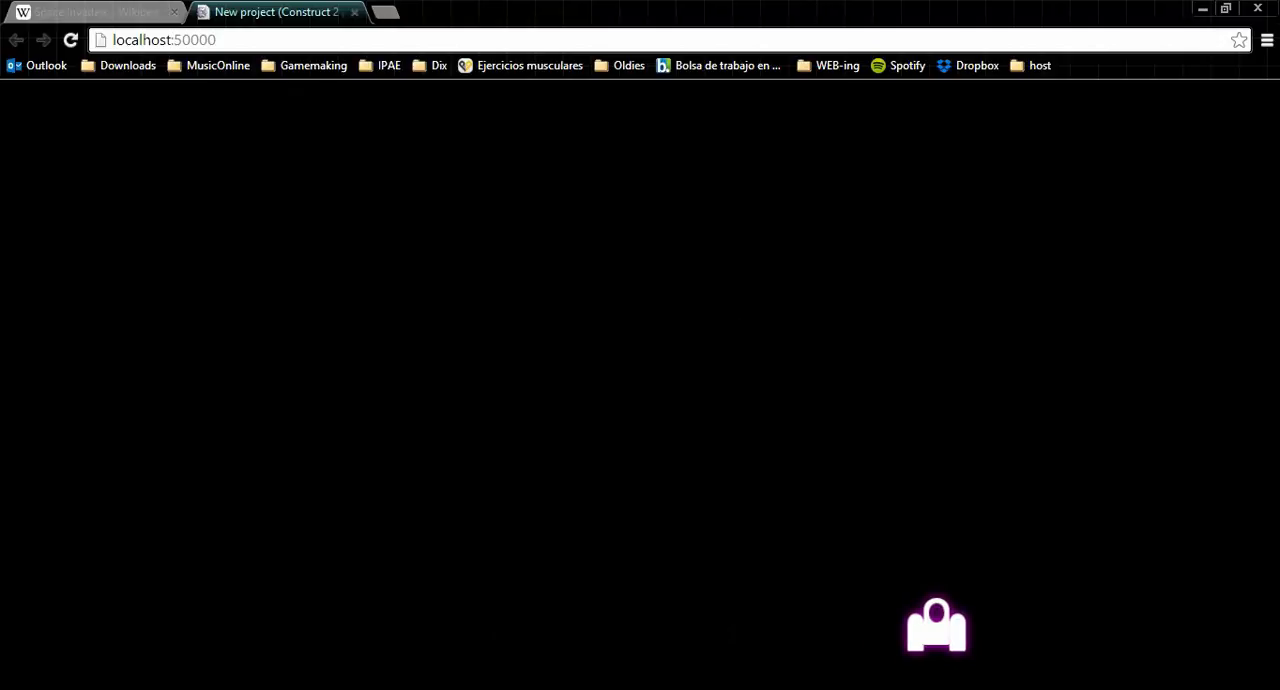
pyautogui.click(659, 689)
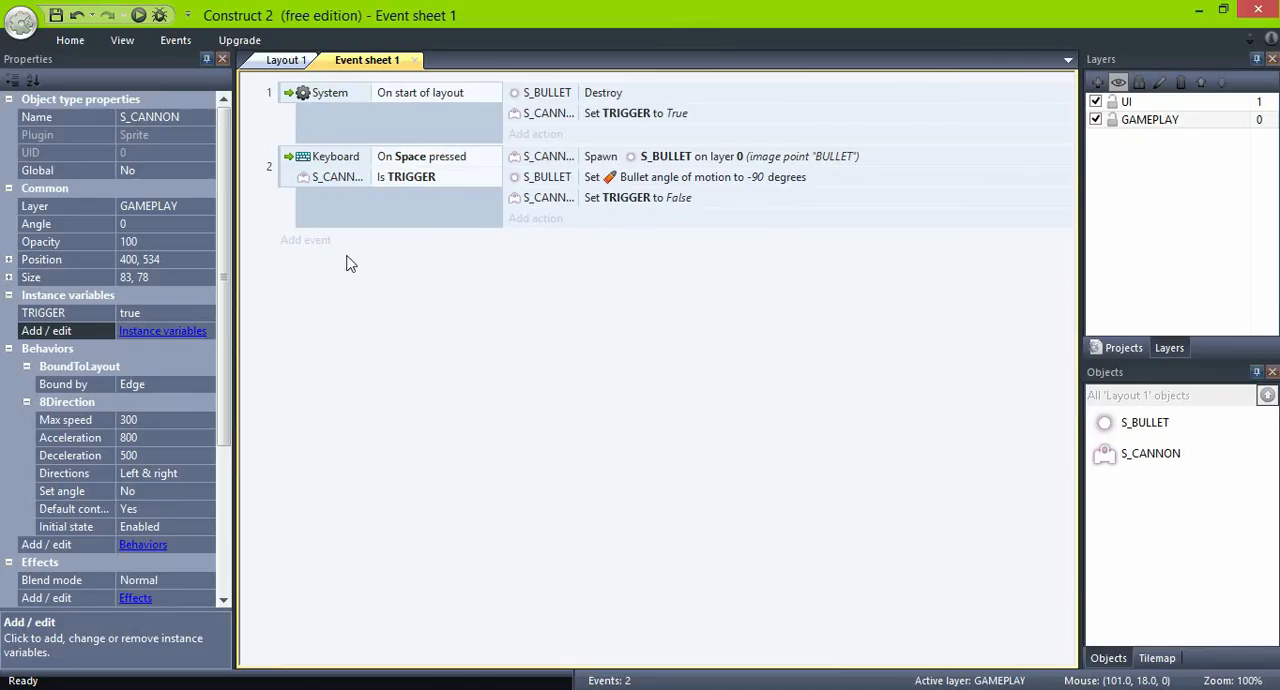
# - Add an S_BULLET On destroyed event to Event sheet 1
pyautogui.click(310, 245)
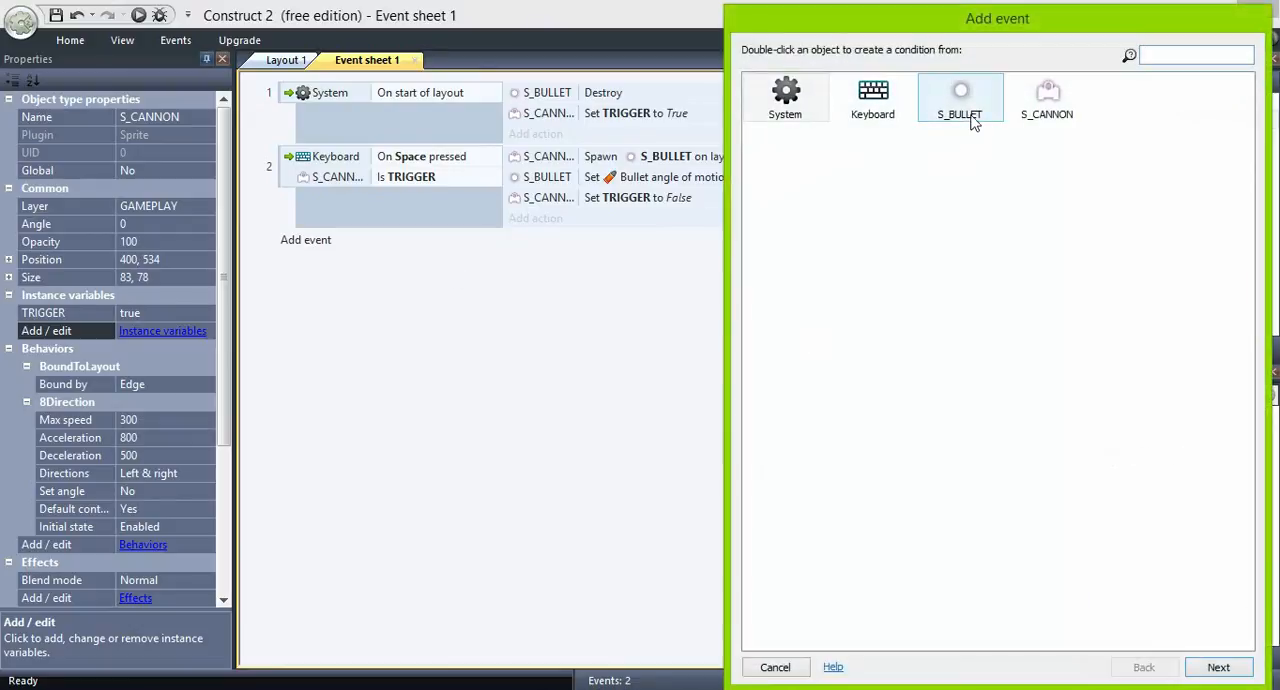
pyautogui.doubleClick(966, 102)
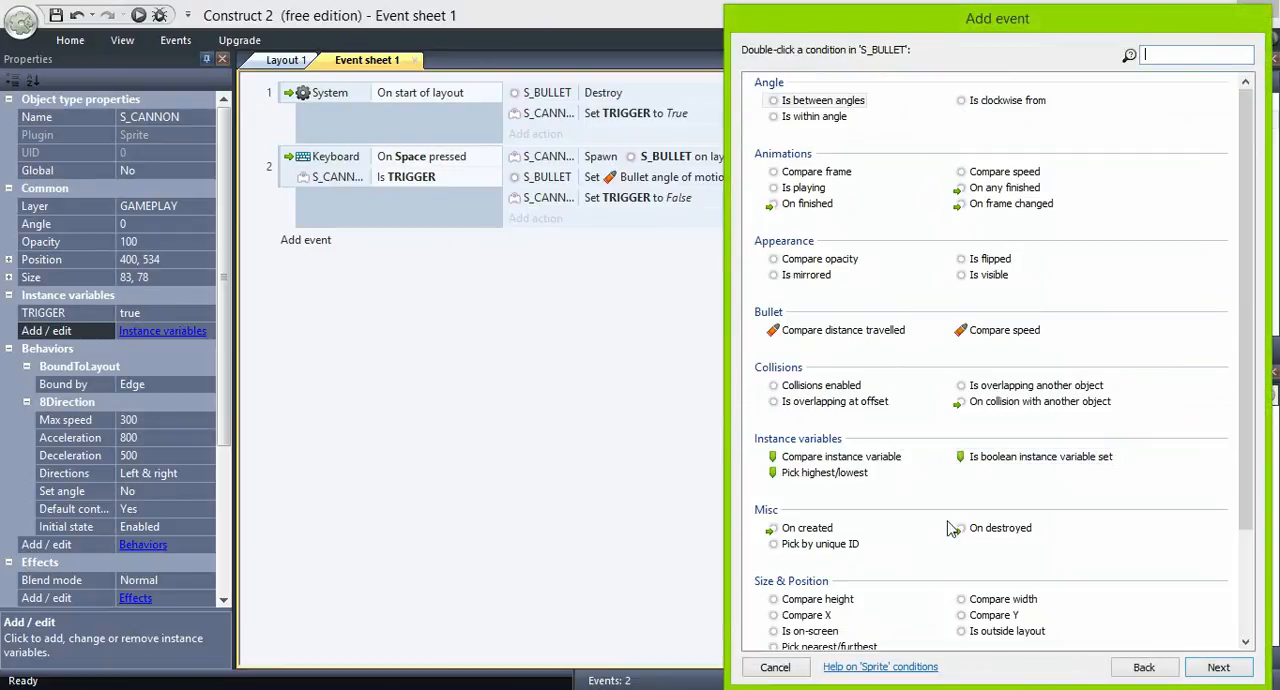
pyautogui.doubleClick(985, 528)
# - Add a Set boolean action to the On destroyed event that sets S_CANNON's TRIGGER to True
pyautogui.click(537, 241)
pyautogui.doubleClick(966, 100)
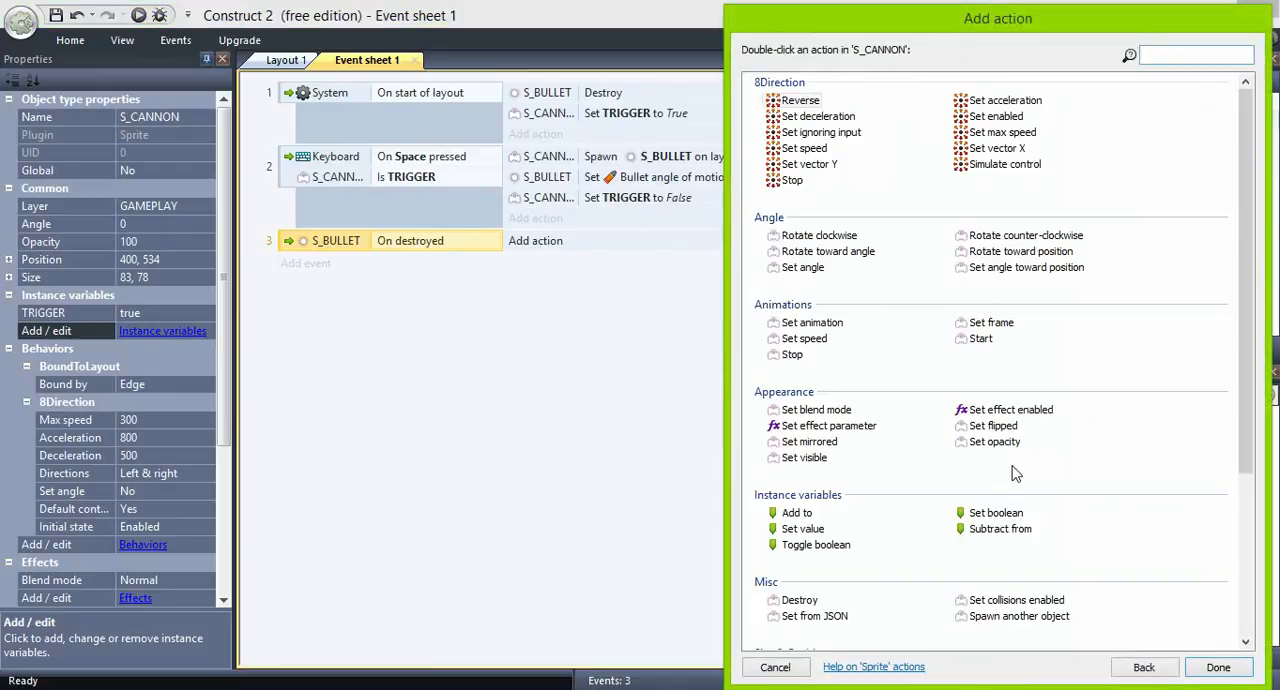
pyautogui.doubleClick(996, 513)
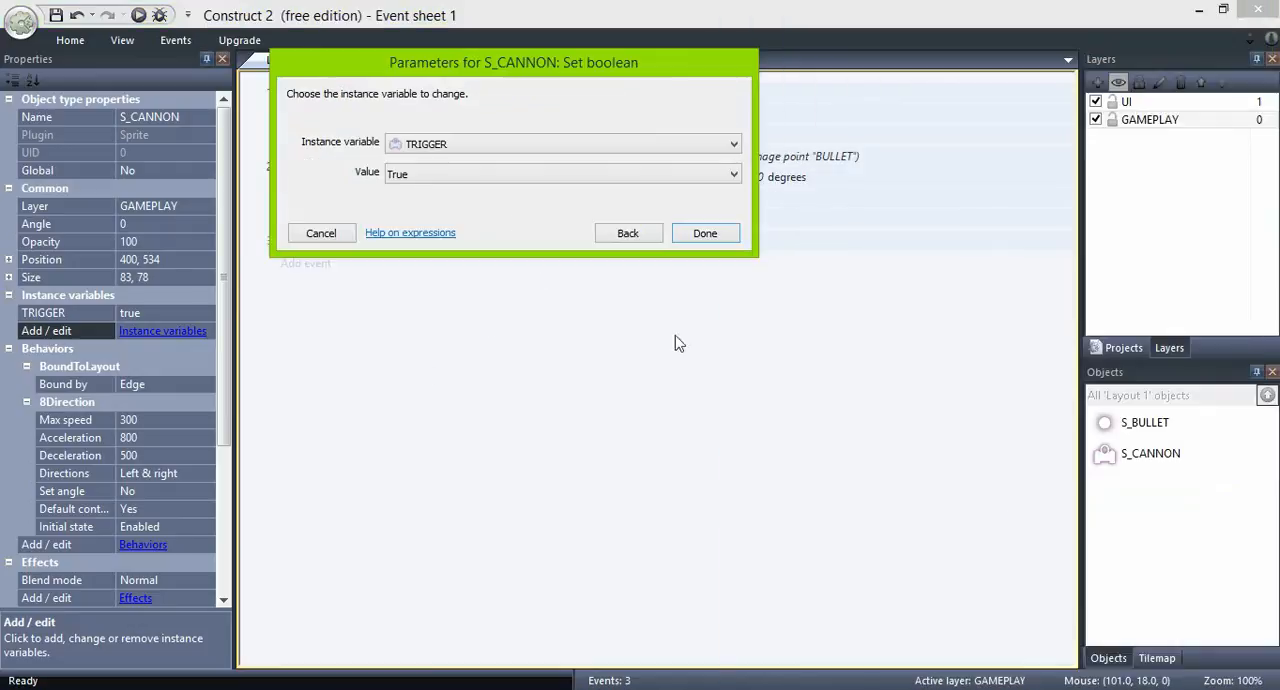
pyautogui.click(489, 178)
pyautogui.click(495, 209)
pyautogui.click(702, 235)
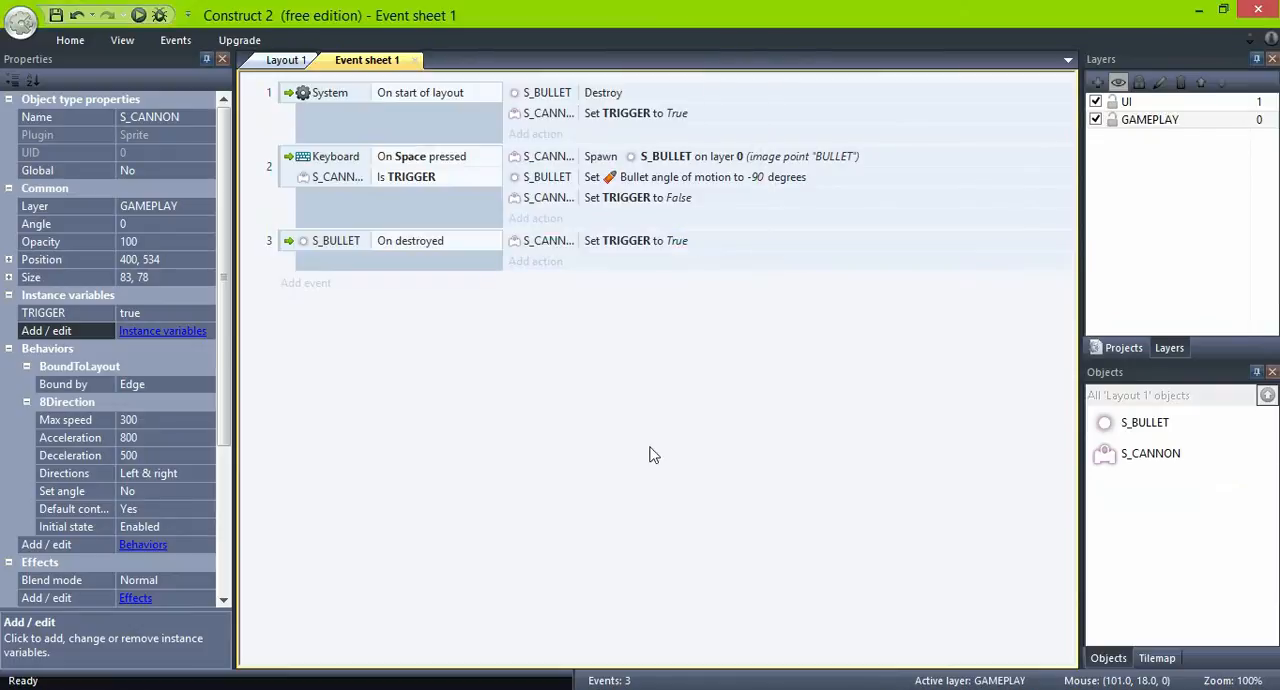
# - Preview the game to check that the cannon fires one bullet at a time while moving, and return to Construct 2
pyautogui.click(139, 16)
pyautogui.press('Left')
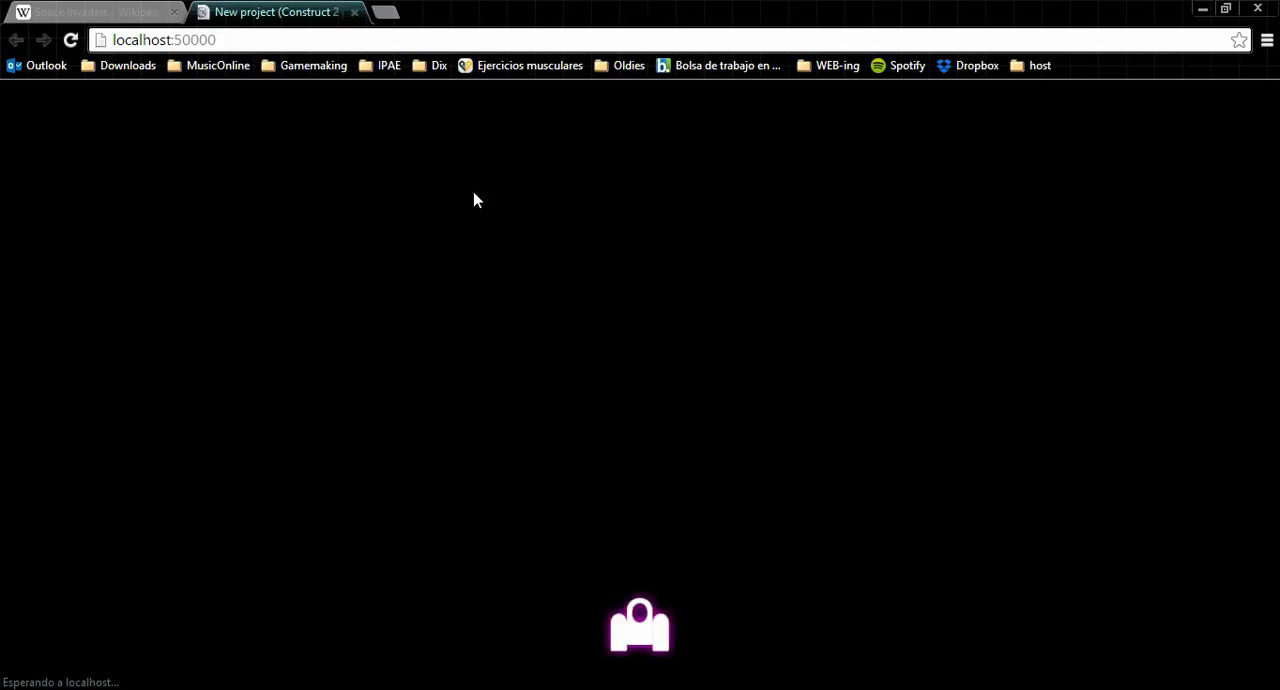
pyautogui.press('space')
pyautogui.press('Right')
pyautogui.press('space')
pyautogui.press('space')
pyautogui.press('Left')
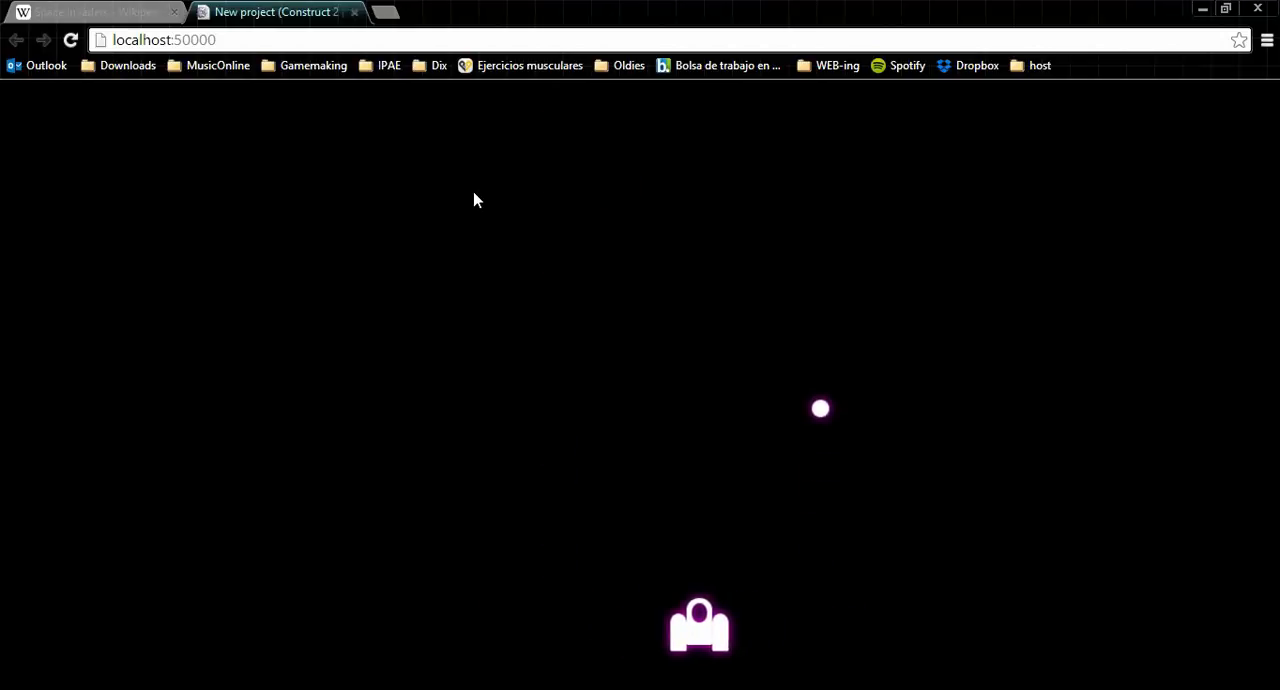
pyautogui.press('space')
pyautogui.press('Right')
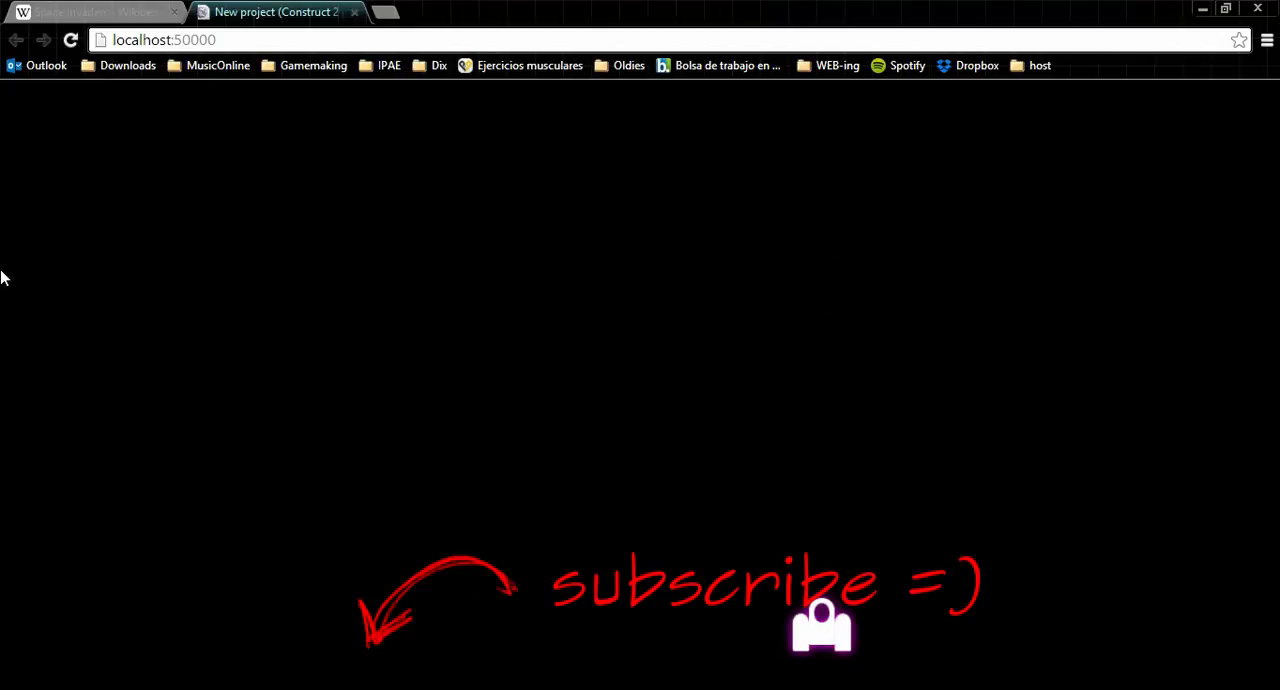
pyautogui.hotkey('alt', 'Tab')
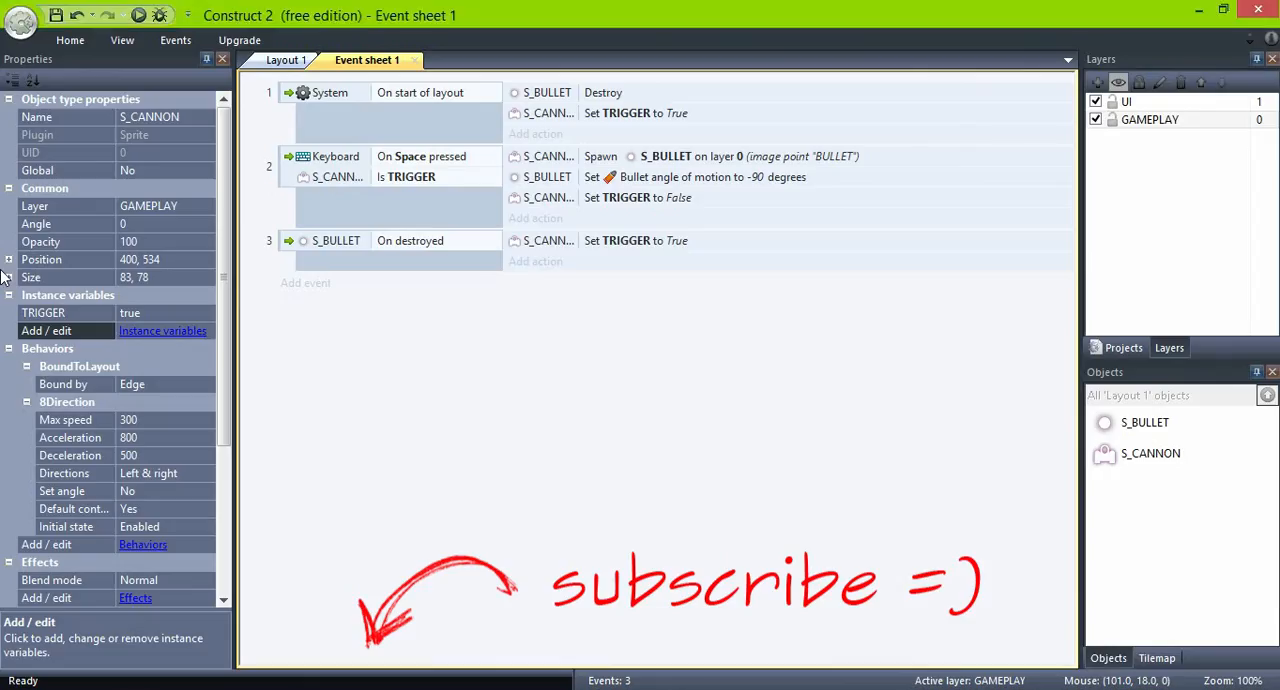